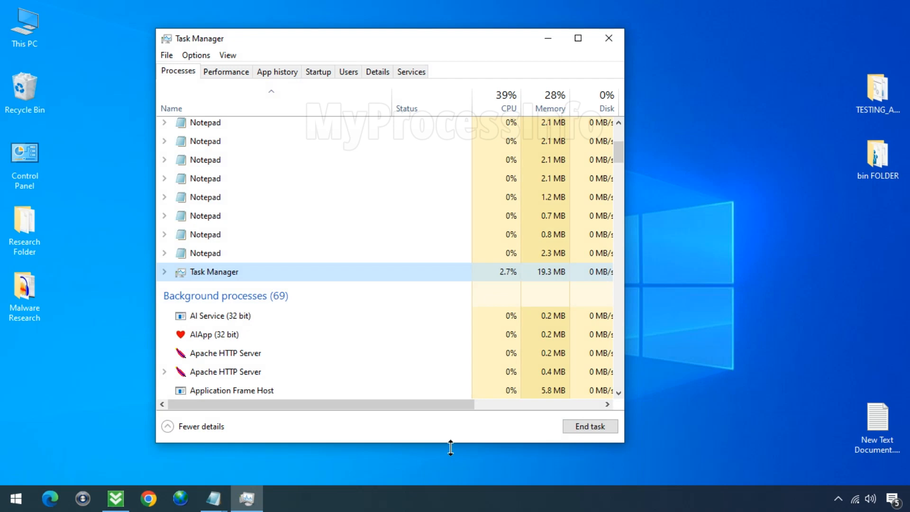
Step: Open the file location of the AI Service (32 bit) background process
click(369, 334)
click(374, 316)
click(375, 331)
click(377, 320)
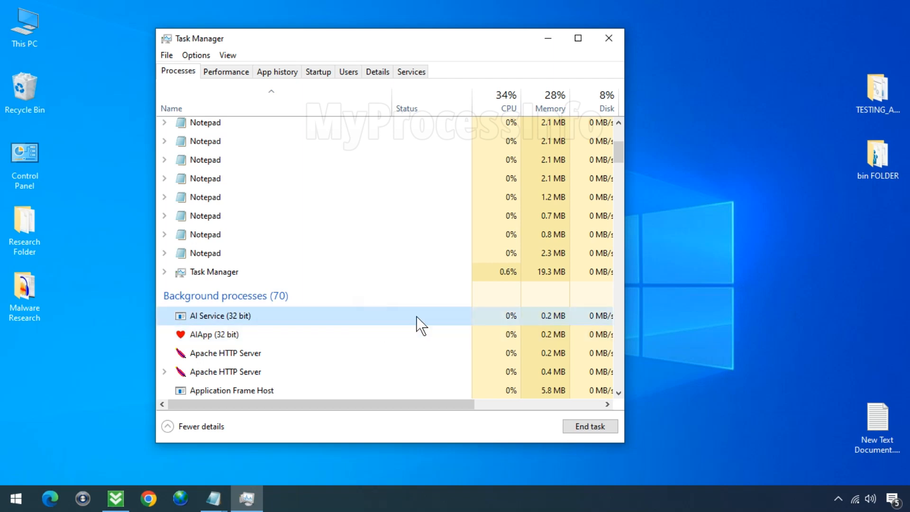
right_click(417, 317)
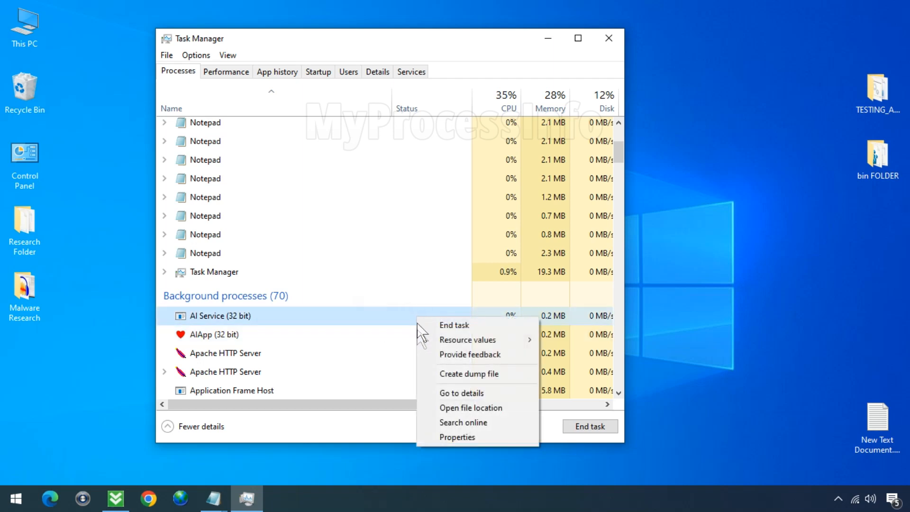
click(453, 409)
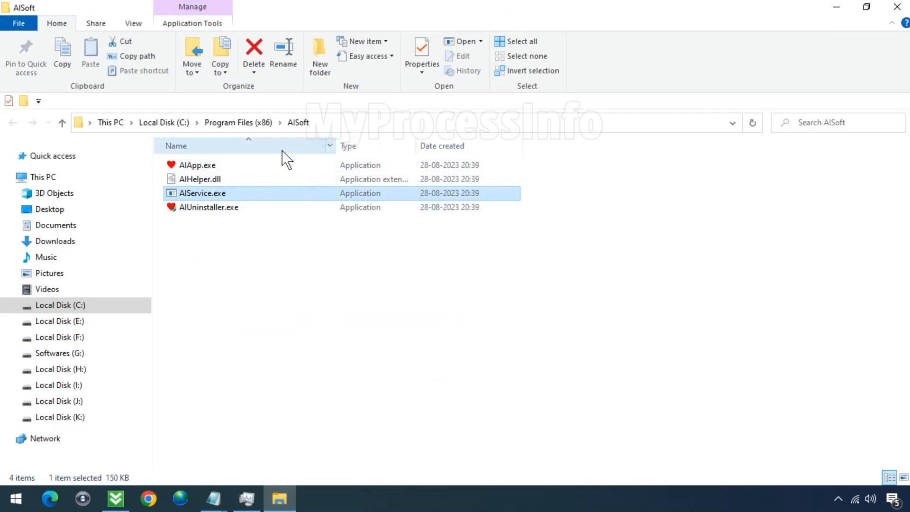
Step: Examine the files AIApp.exe, AIHelper.dll, AIService.exe and AIUninstaller.exe in the AISoft folder
click(282, 166)
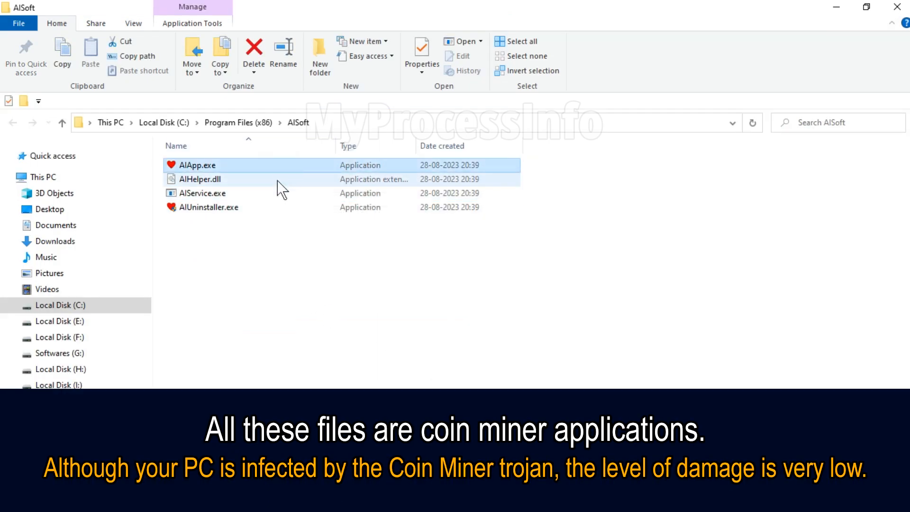
click(278, 180)
click(277, 193)
click(280, 207)
click(289, 266)
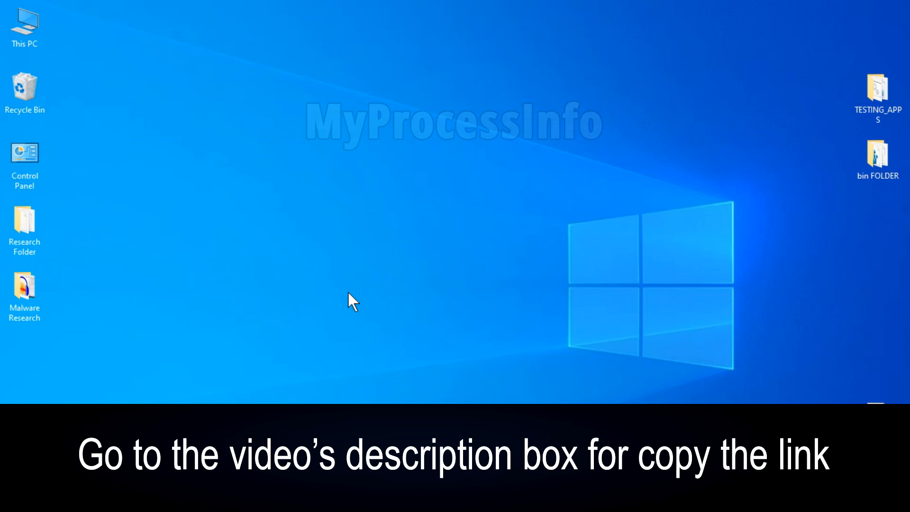
Step: Switch to Edge, copy the complete registry code from the Microsoft Defender Antivirus article, and minimize the browser
click(60, 502)
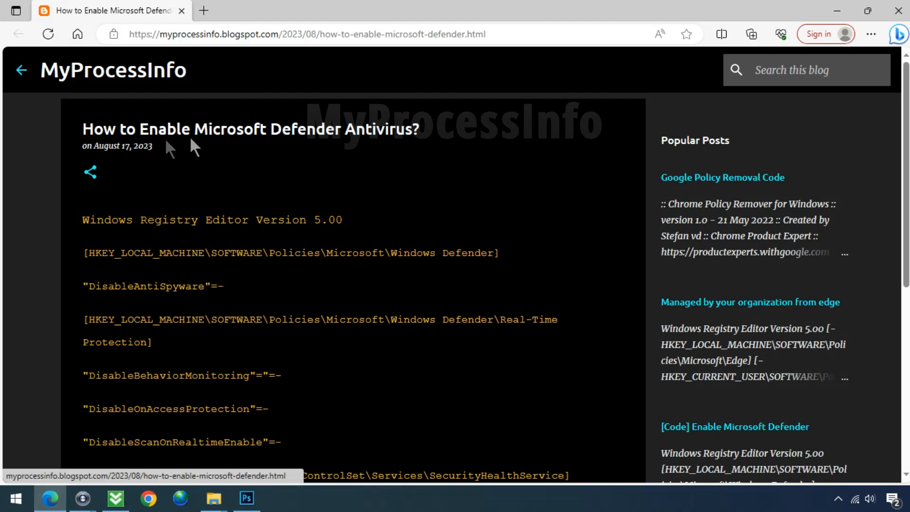
scroll(411, 247, down, 3)
scroll(412, 256, down, 1)
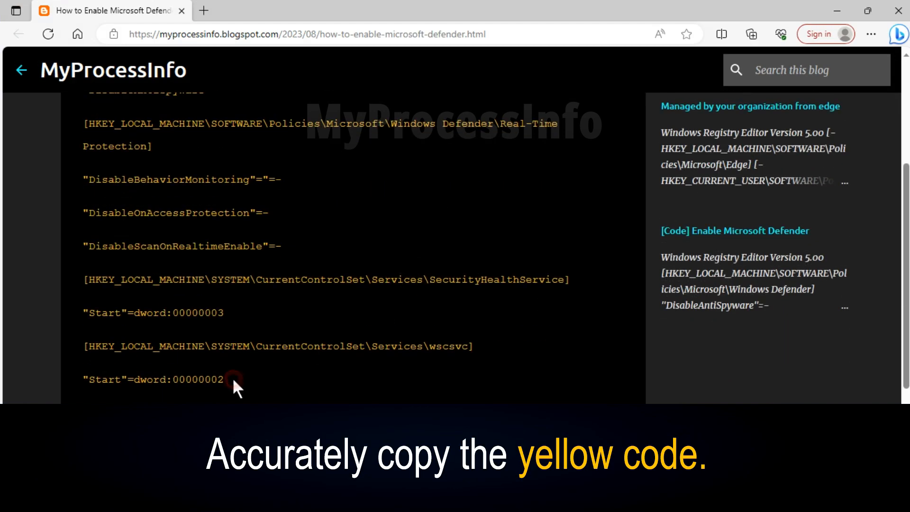
scroll(233, 376, up, 2)
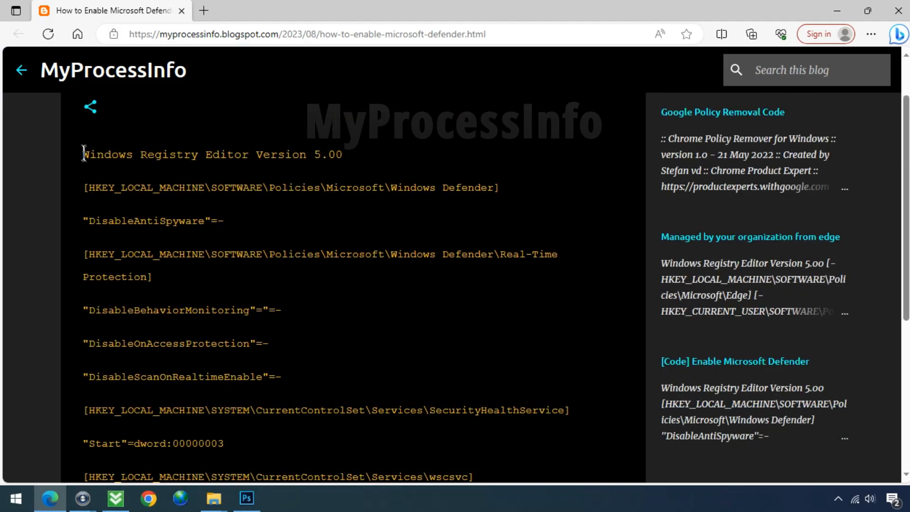
shift+click(83, 153)
scroll(308, 299, down, 3)
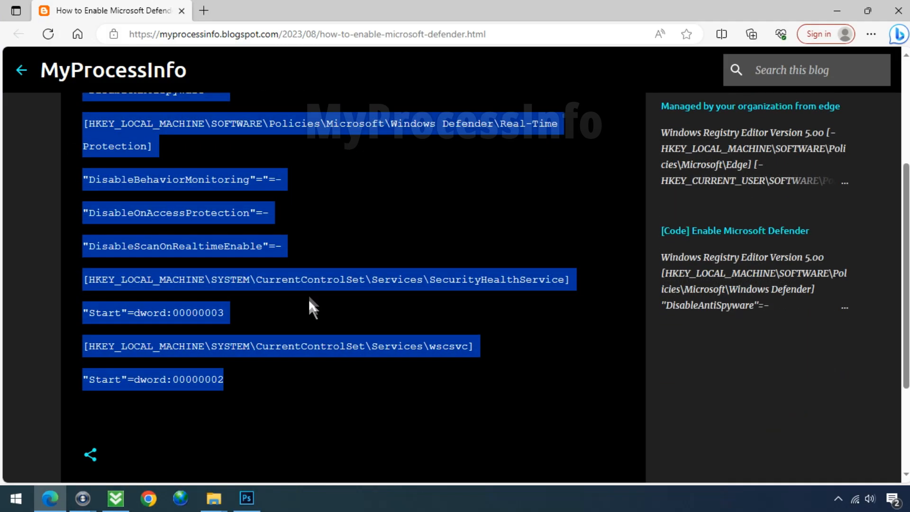
scroll(308, 313, up, 3)
scroll(308, 327, down, 3)
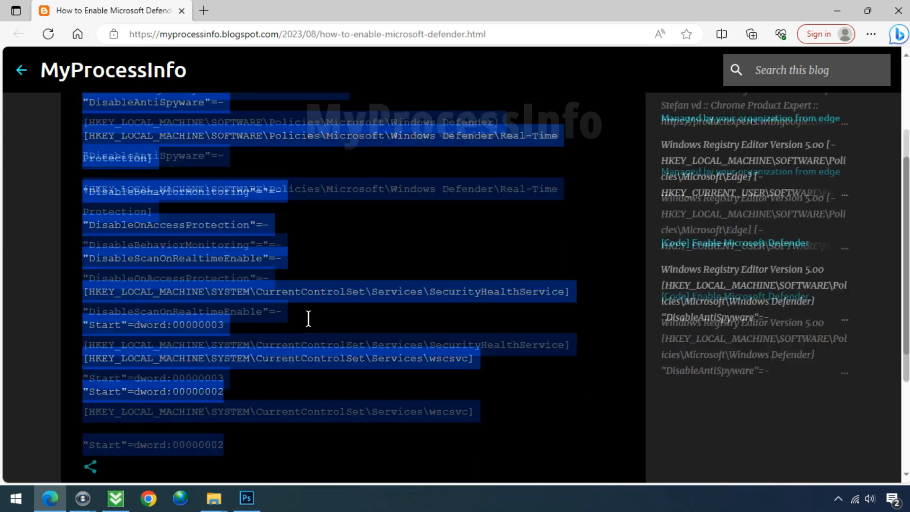
right_click(205, 220)
click(242, 231)
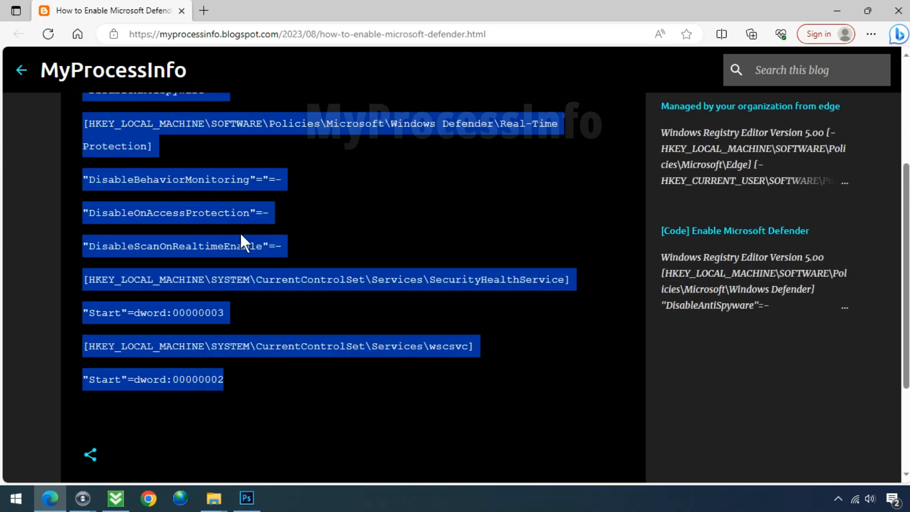
click(838, 11)
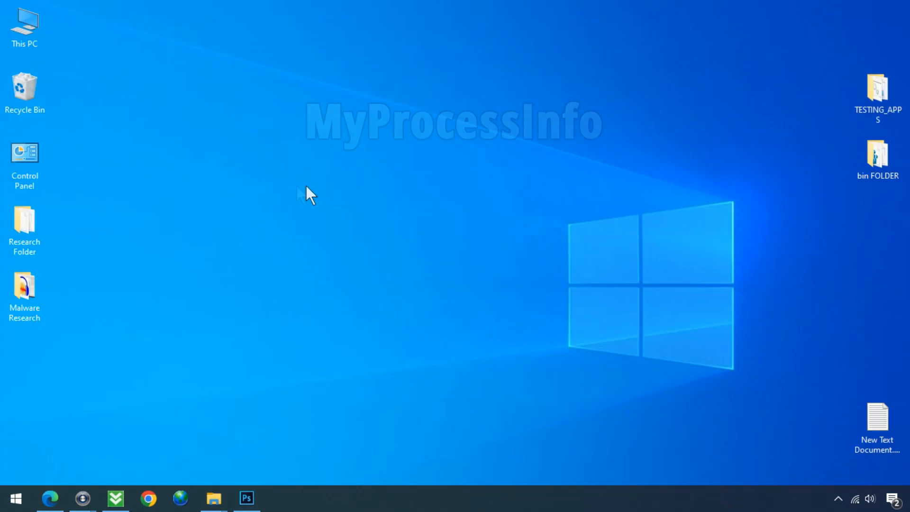
Step: Create a new text document on the desktop named ENABLE TOOL.txt
right_click(285, 184)
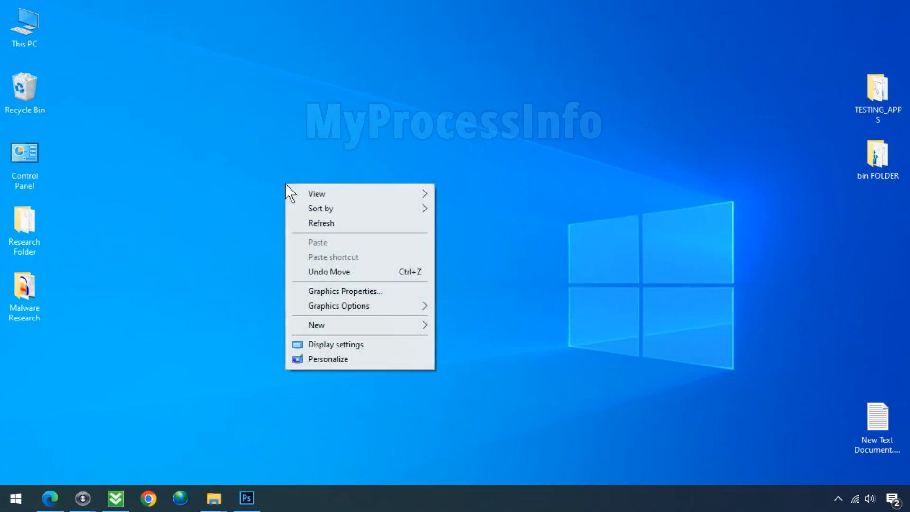
mouse_move(398, 326)
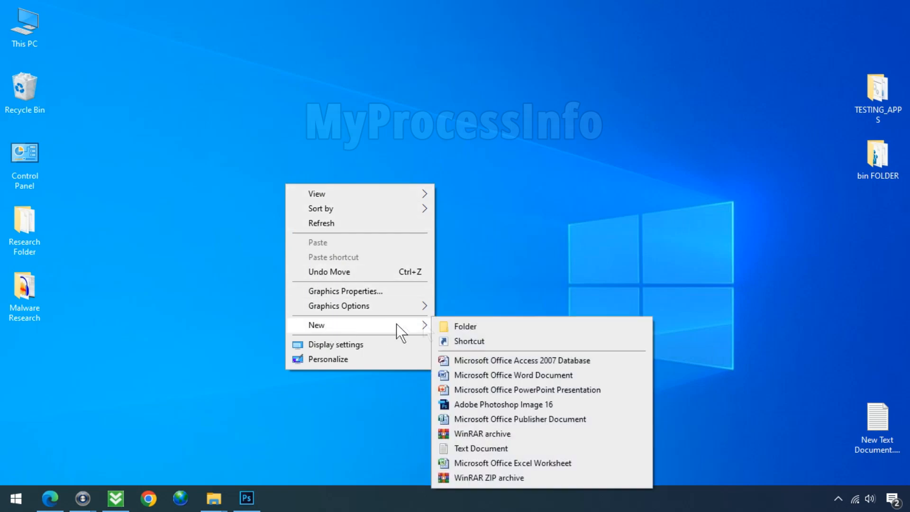
click(535, 448)
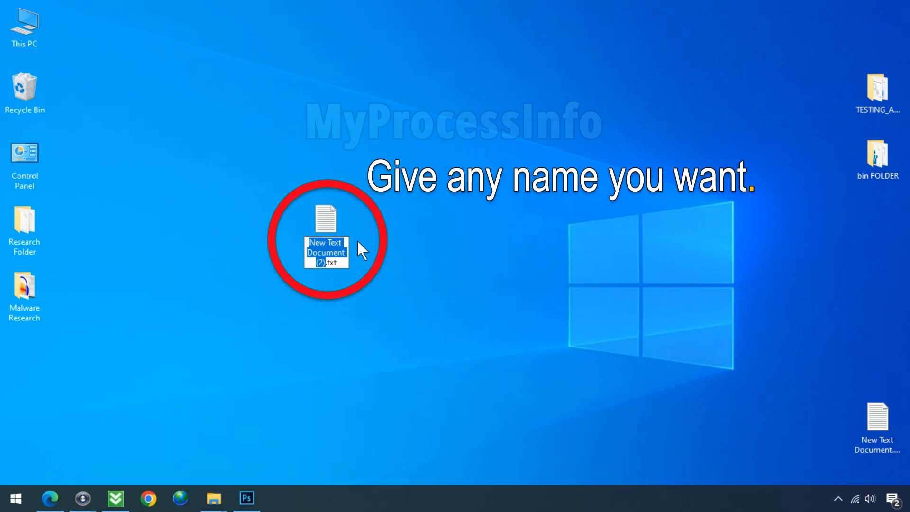
text(ENABLE)
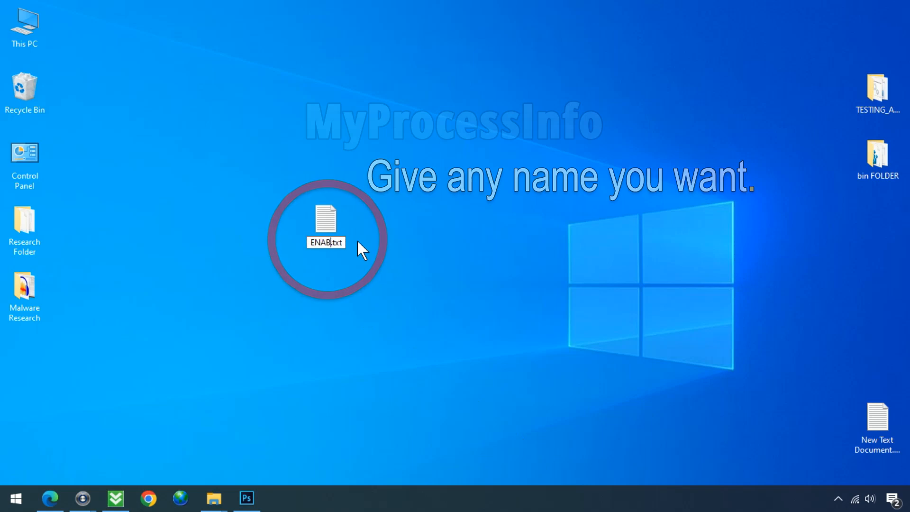
text( TOOL)
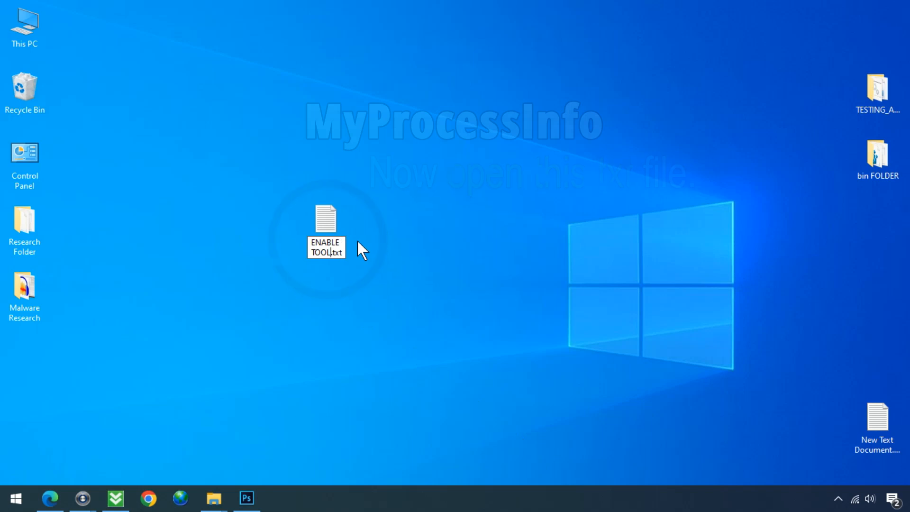
key(Return)
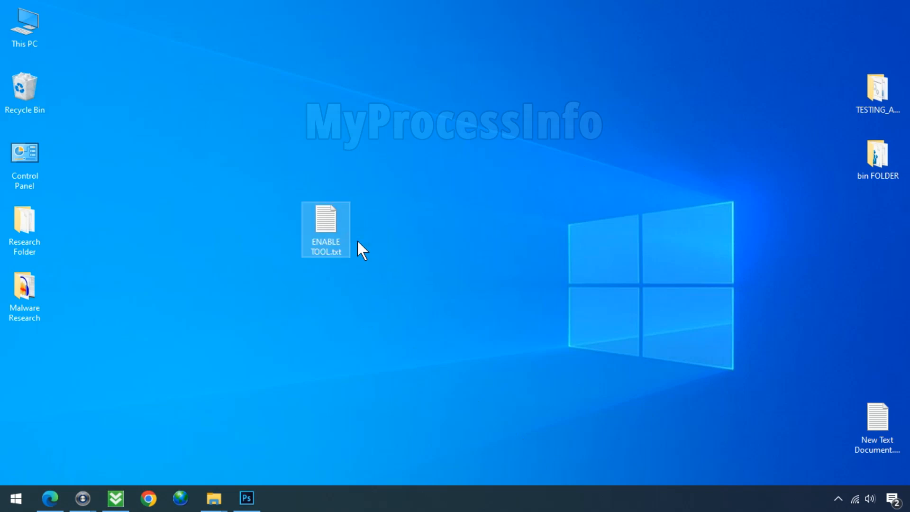
Step: Paste the copied registry code into ENABLE TOOL.txt and close the file
double_click(328, 219)
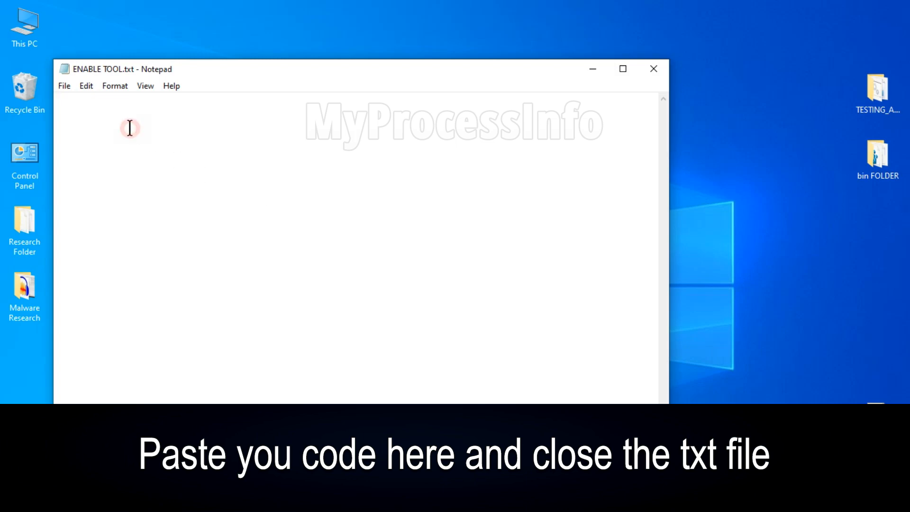
right_click(130, 128)
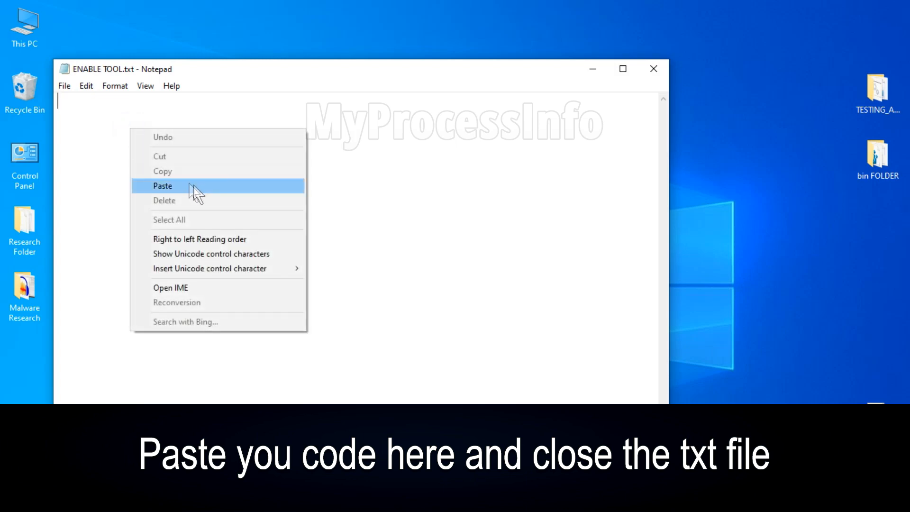
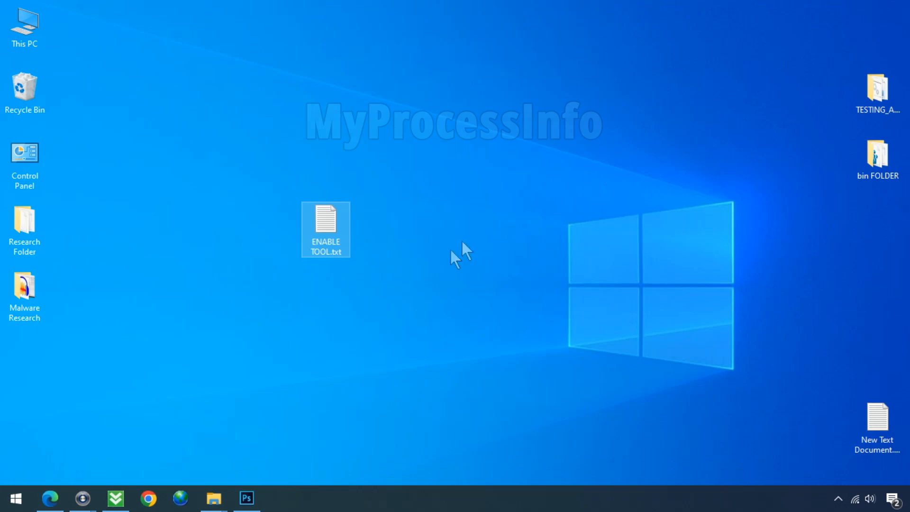
click(364, 278)
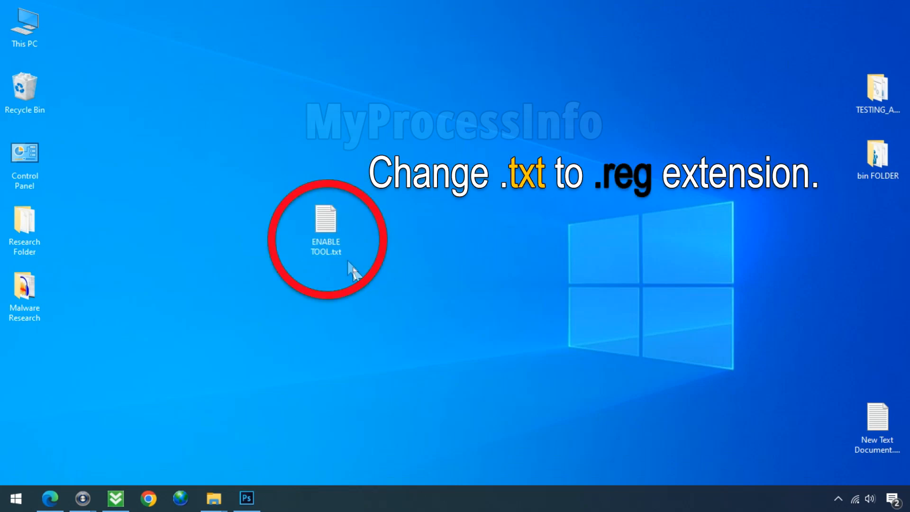
Step: Change the extension of ENABLE TOOL.txt to .reg and accept the extension change
click(339, 249)
click(335, 253)
double_click(337, 252)
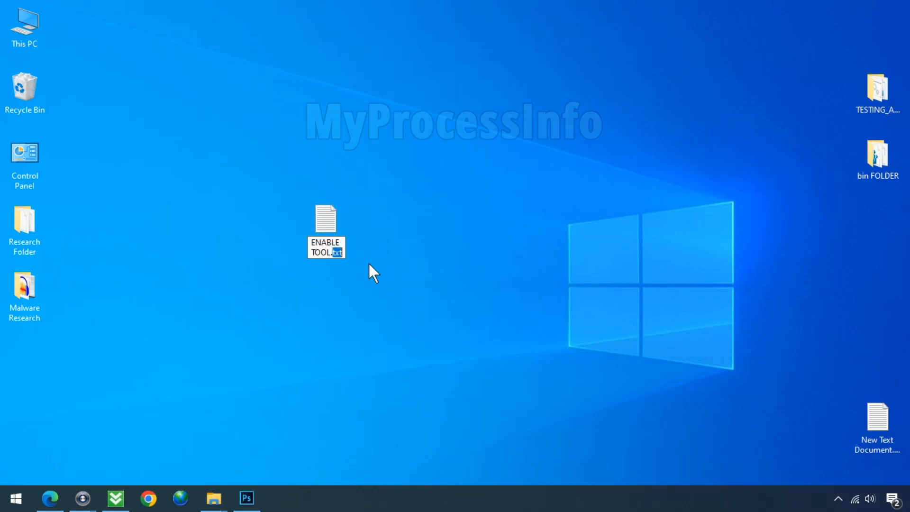
key(BackSpace)
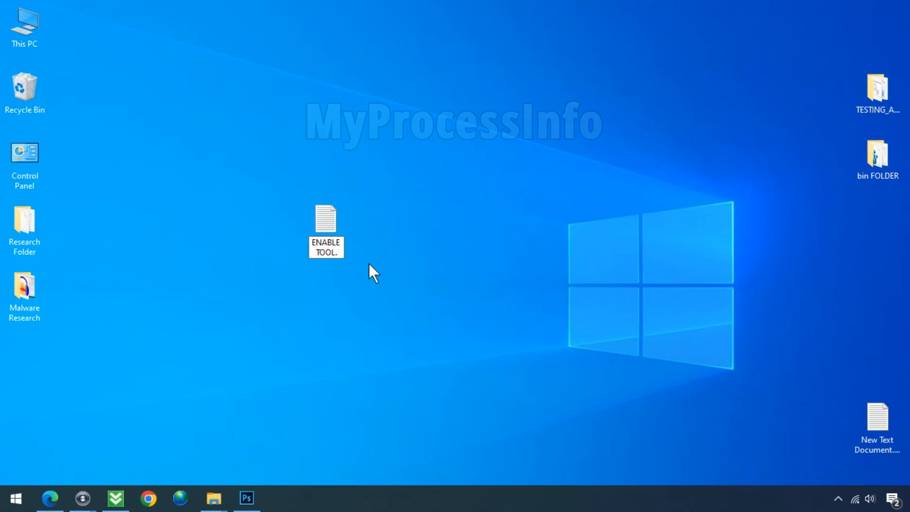
text(reg)
key(Return)
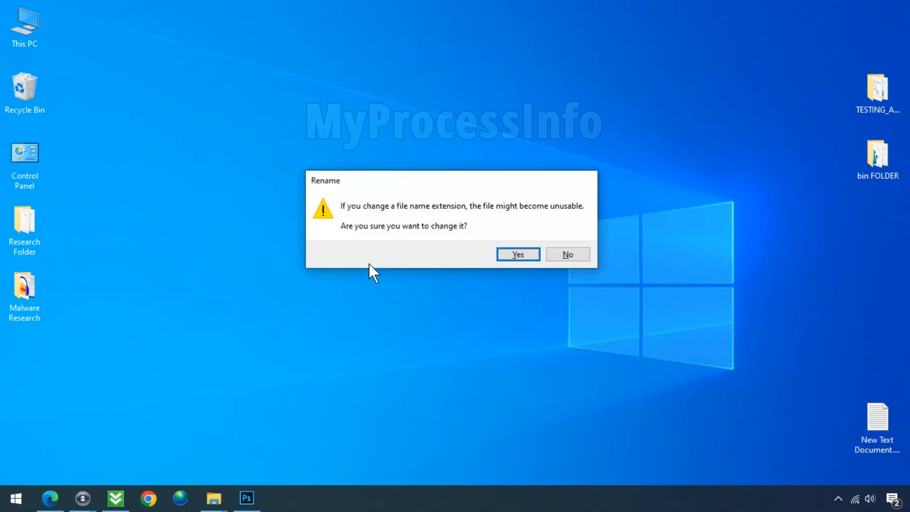
click(532, 246)
click(523, 249)
click(420, 255)
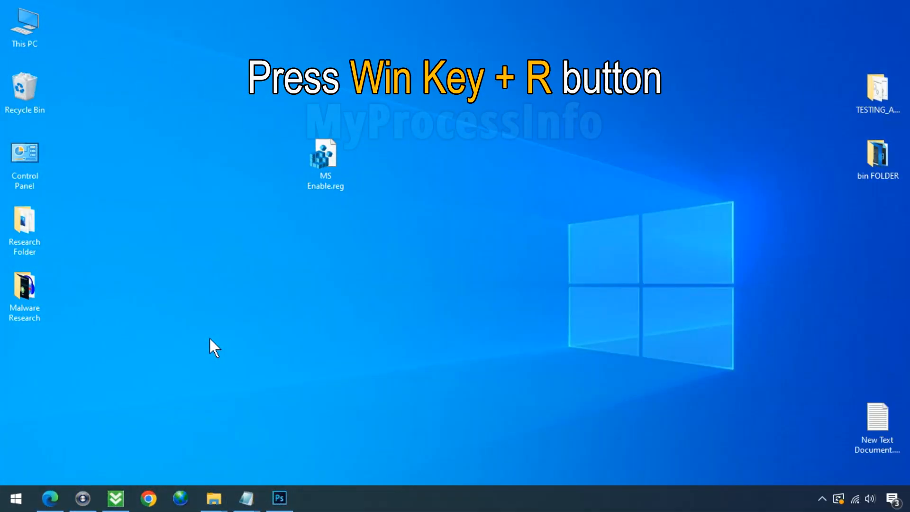
Step: Open Task Scheduler by running taskschd.msc
key(super+r)
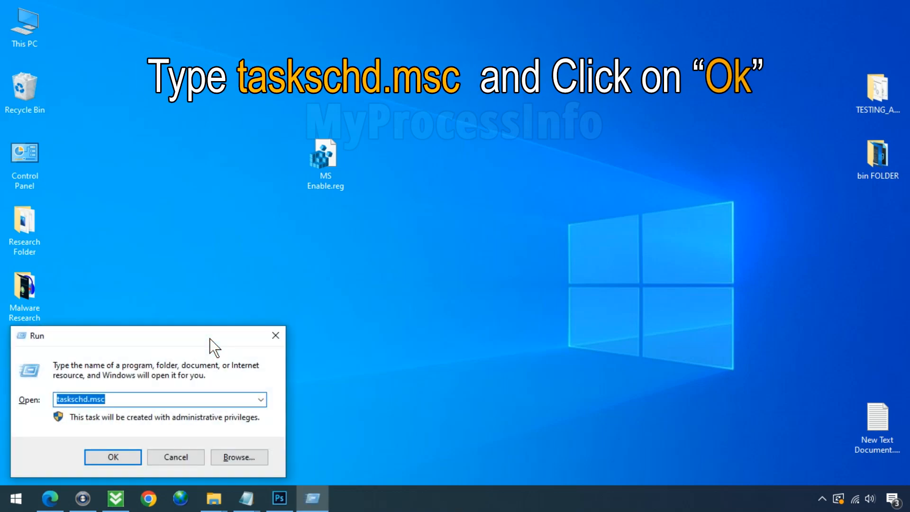
text(tasks)
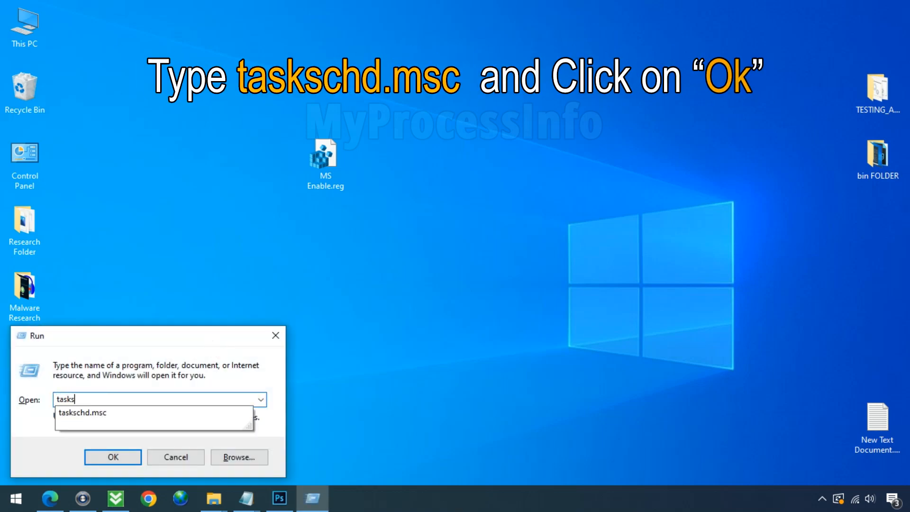
text(chd.msc)
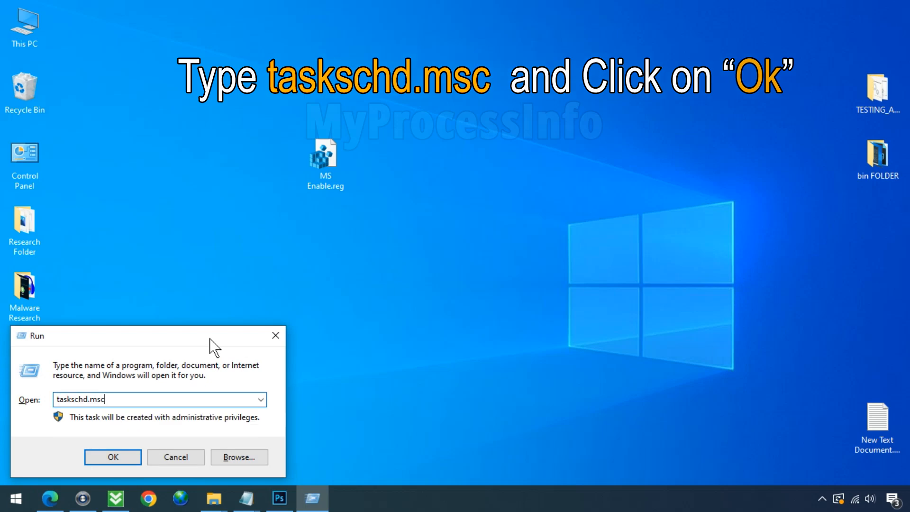
click(106, 456)
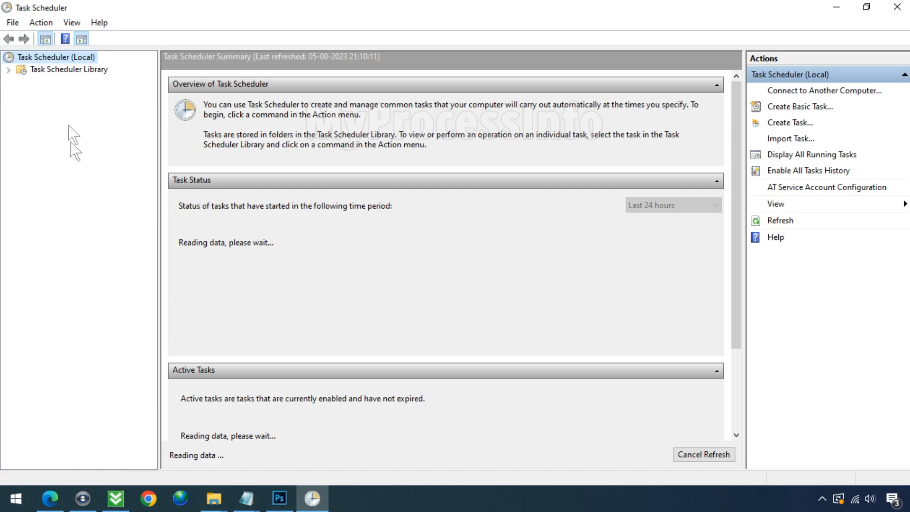
Step: Show the Task Scheduler Library and sort its tasks by Last Run Time, most recent first
click(56, 71)
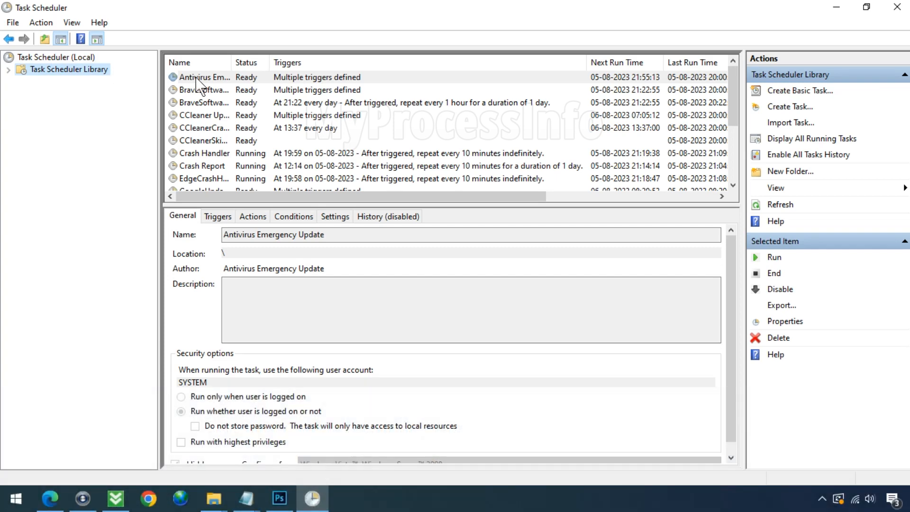
click(722, 62)
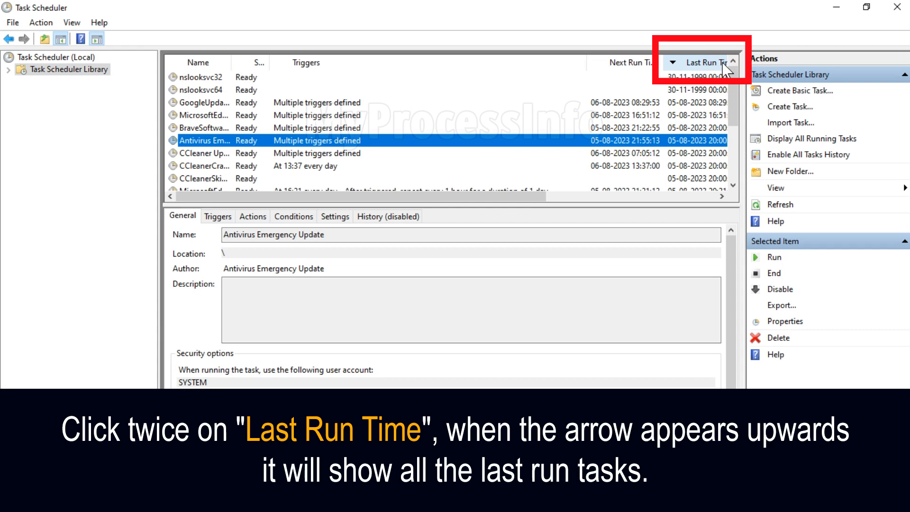
click(722, 62)
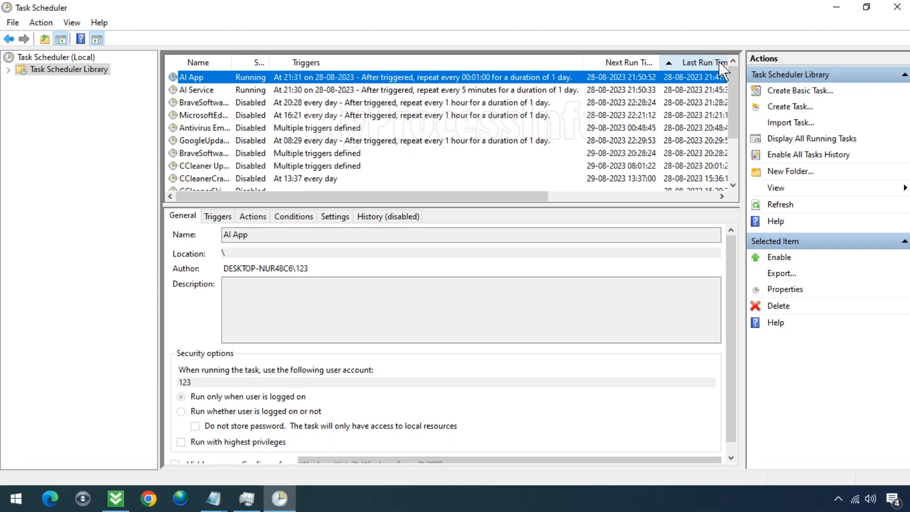
Step: Display the actions configured for the AI App task
click(238, 80)
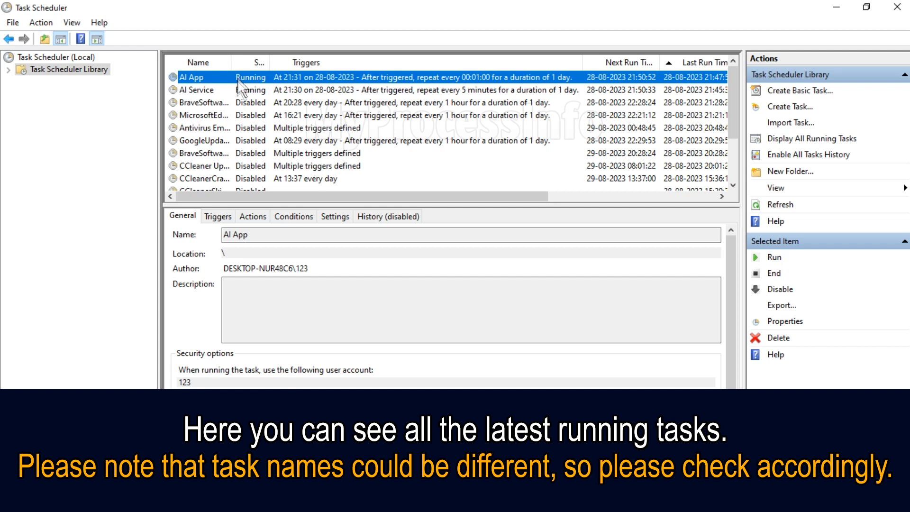
click(263, 214)
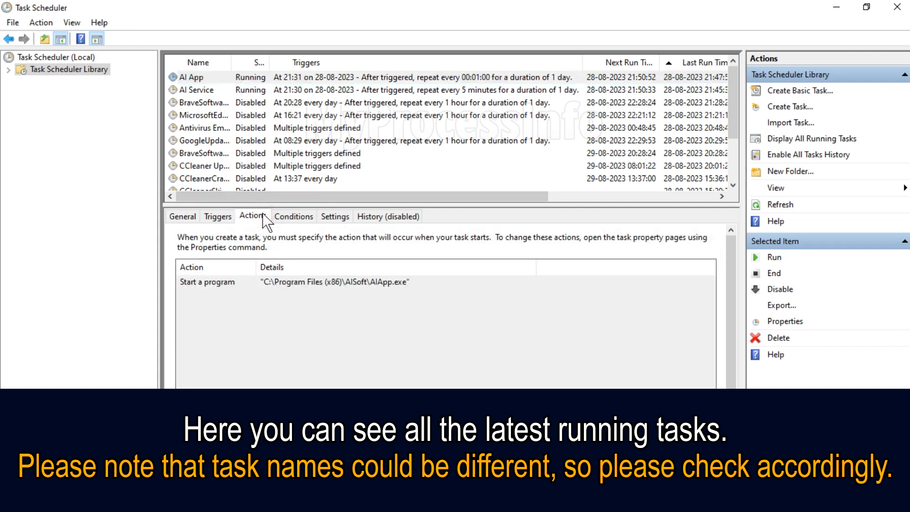
Step: Disable the AI App task in the Task Scheduler Library and delete it, confirming the deletion
click(416, 281)
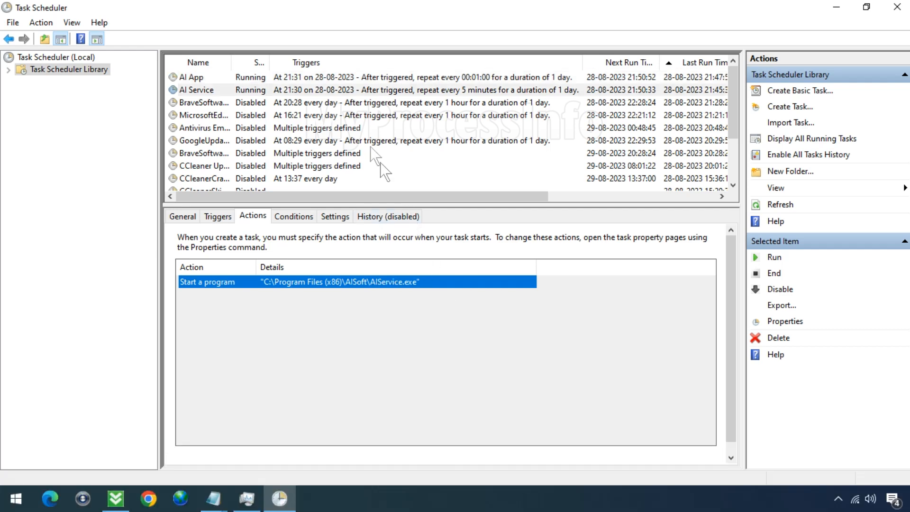
click(315, 75)
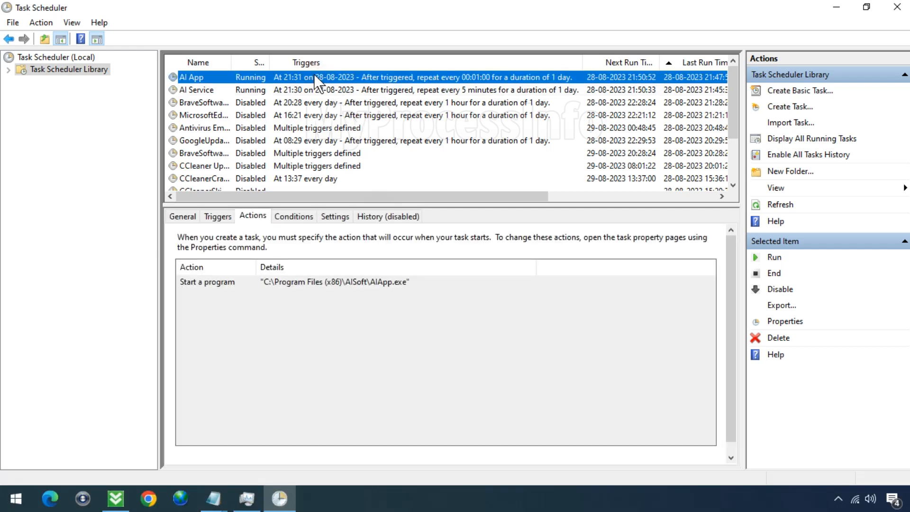
right_click(314, 75)
click(343, 112)
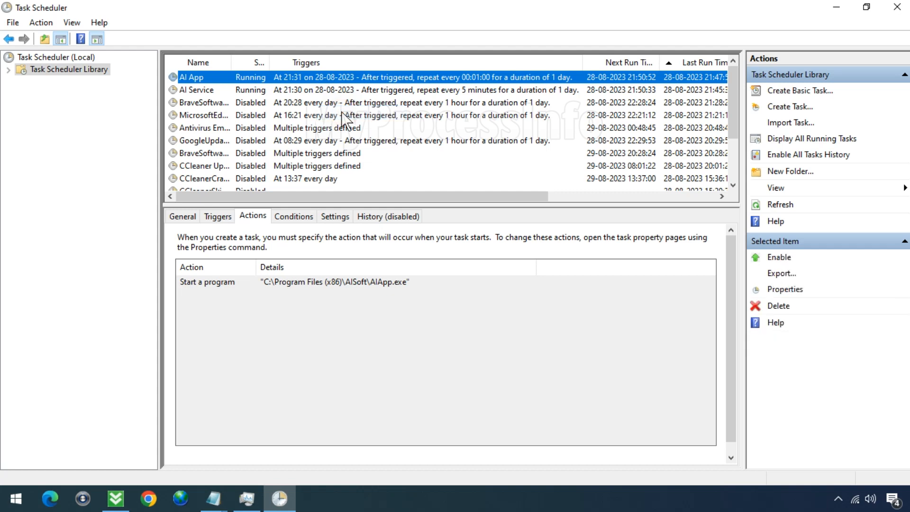
right_click(314, 75)
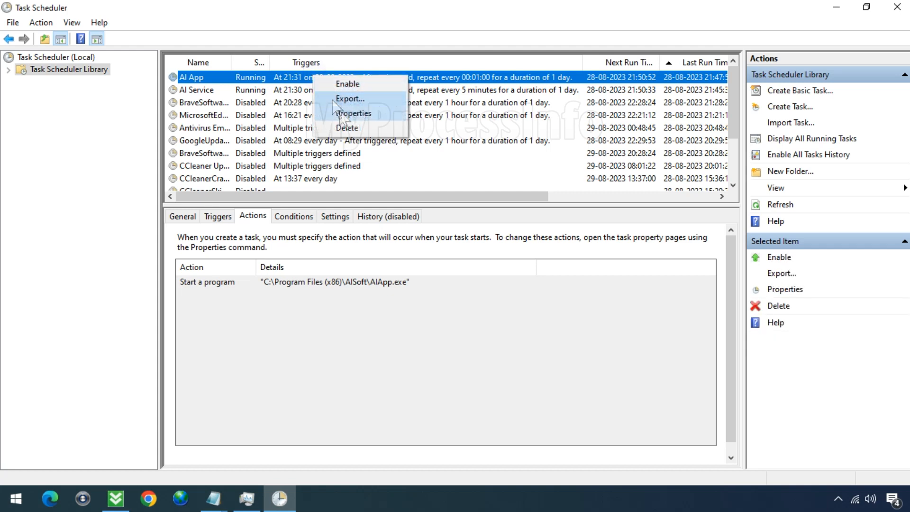
click(346, 127)
click(446, 297)
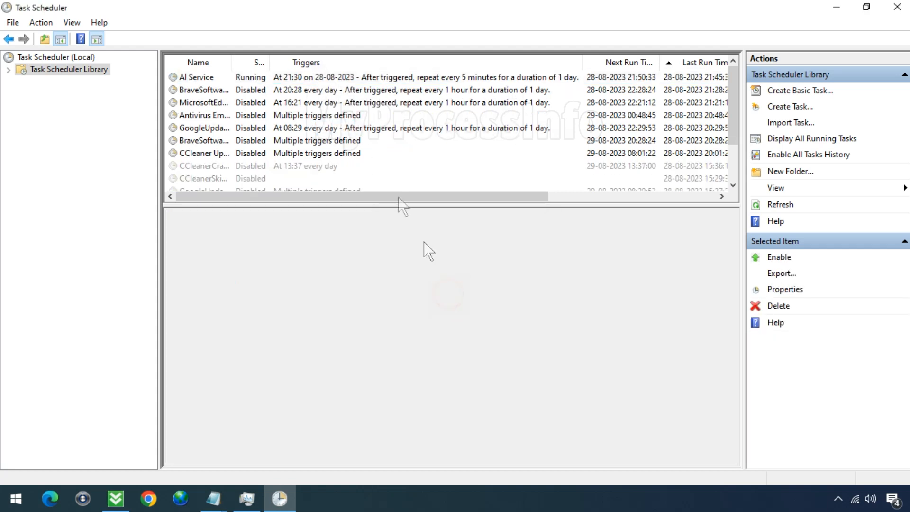
Step: Disable and delete the AI Service task, confirming the deletion, and close Task Scheduler
right_click(311, 77)
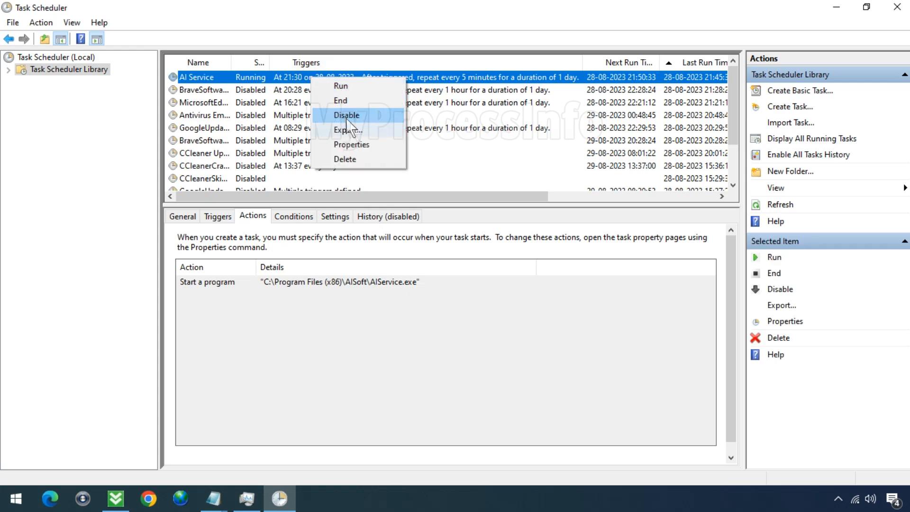
click(350, 116)
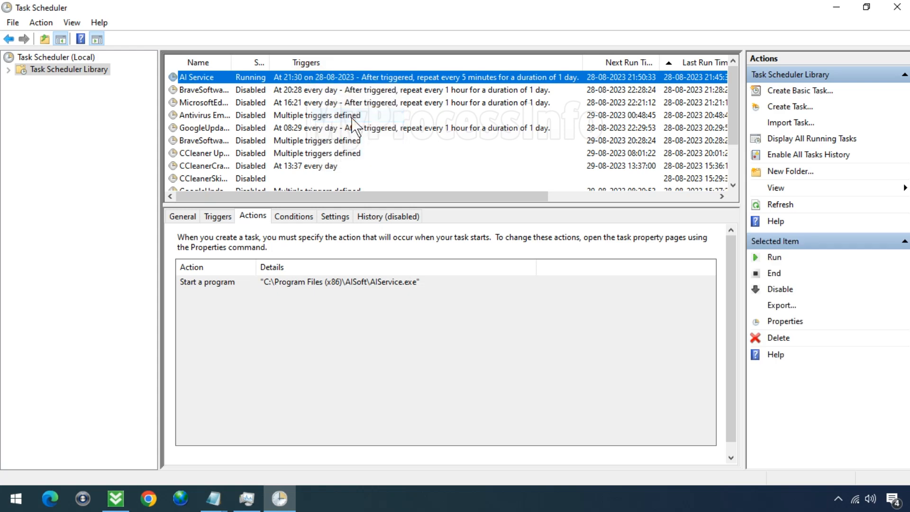
right_click(334, 78)
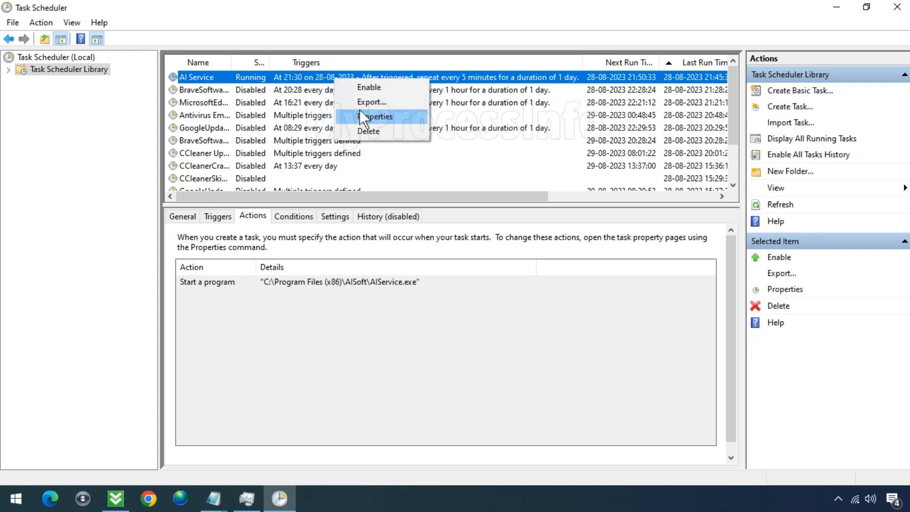
click(369, 131)
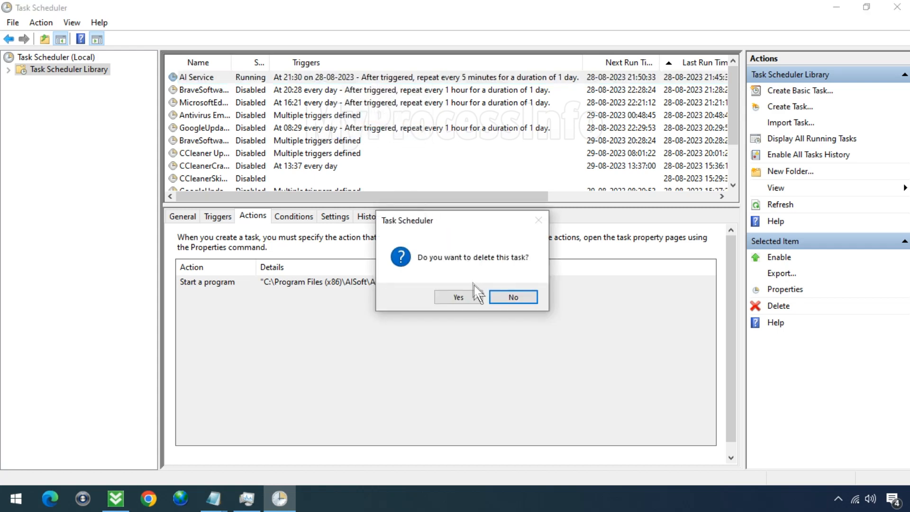
click(459, 297)
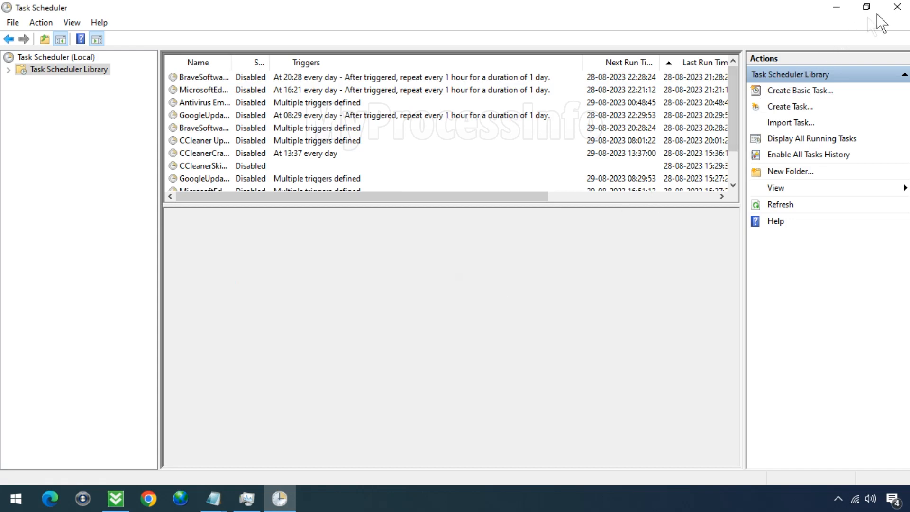
click(890, 7)
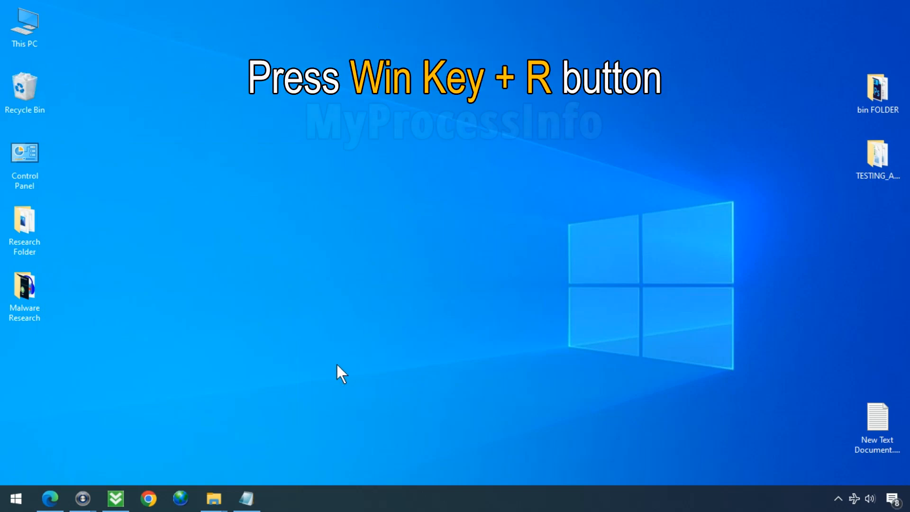
Step: Open System Configuration by running MSCONFIG
key(super+r)
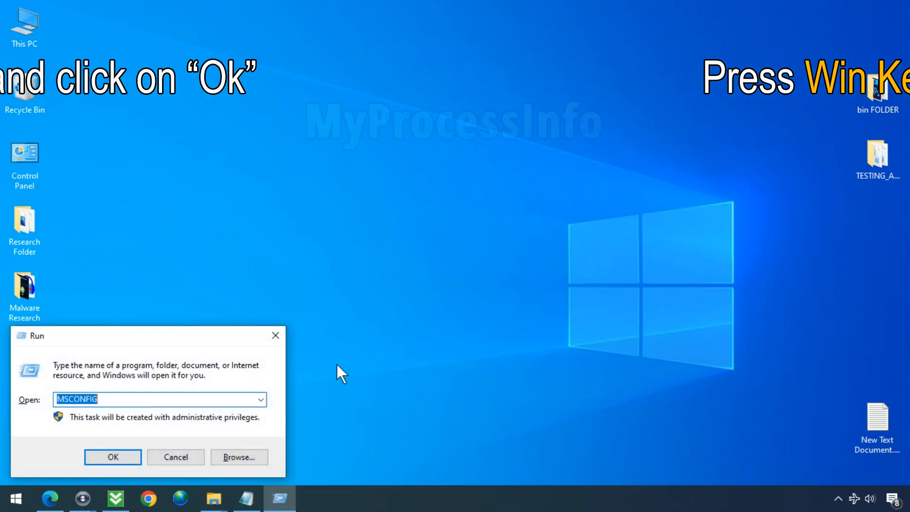
text(MS)
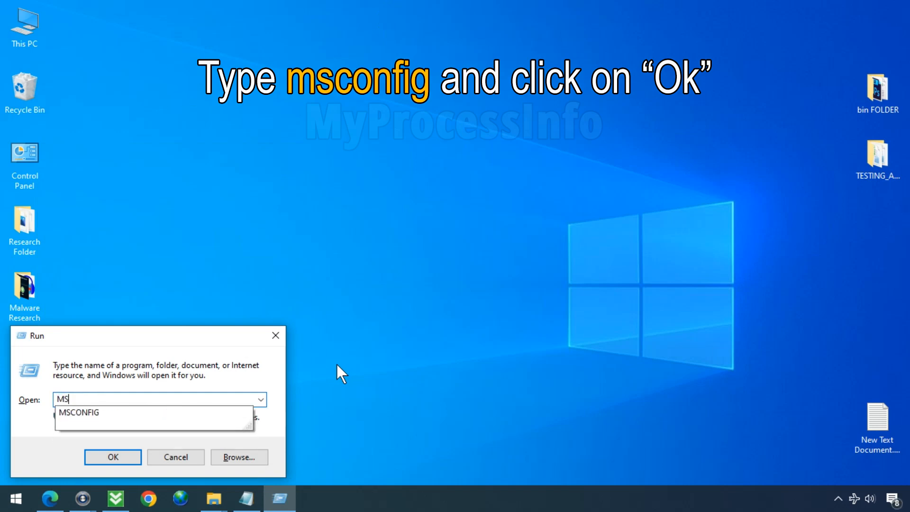
text(CONFIG)
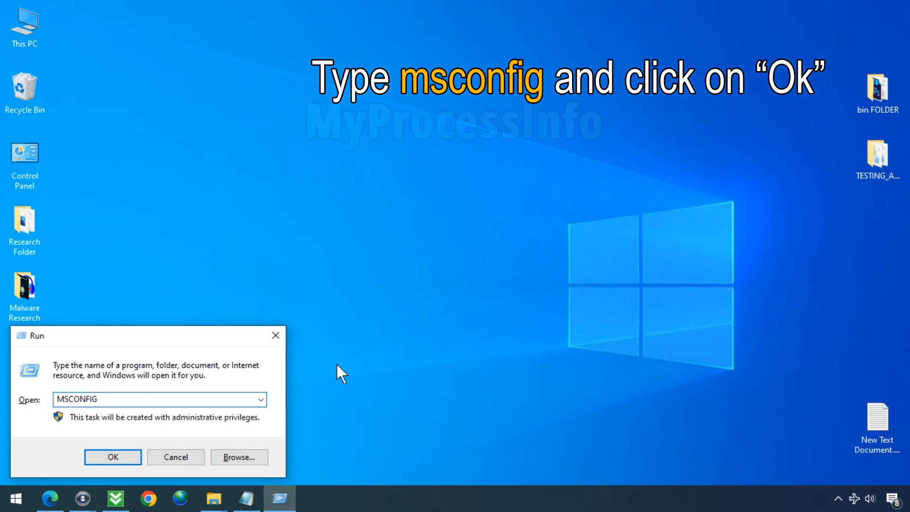
click(129, 456)
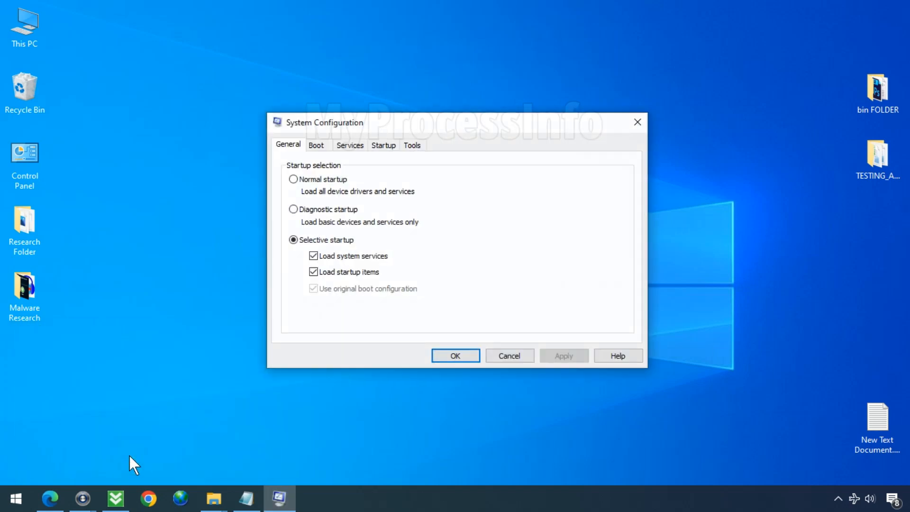
Step: Enable Safe boot with the Minimal option in the boot settings, apply it, and restart the computer
click(315, 147)
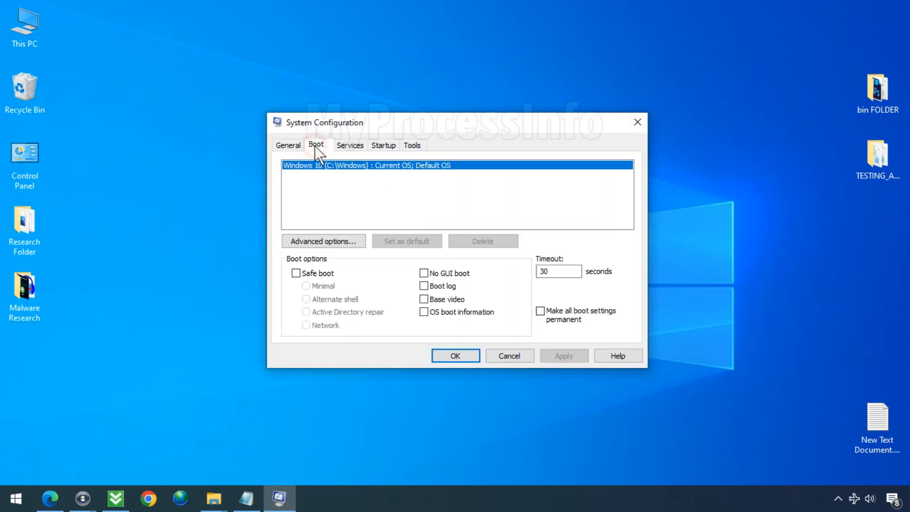
click(296, 274)
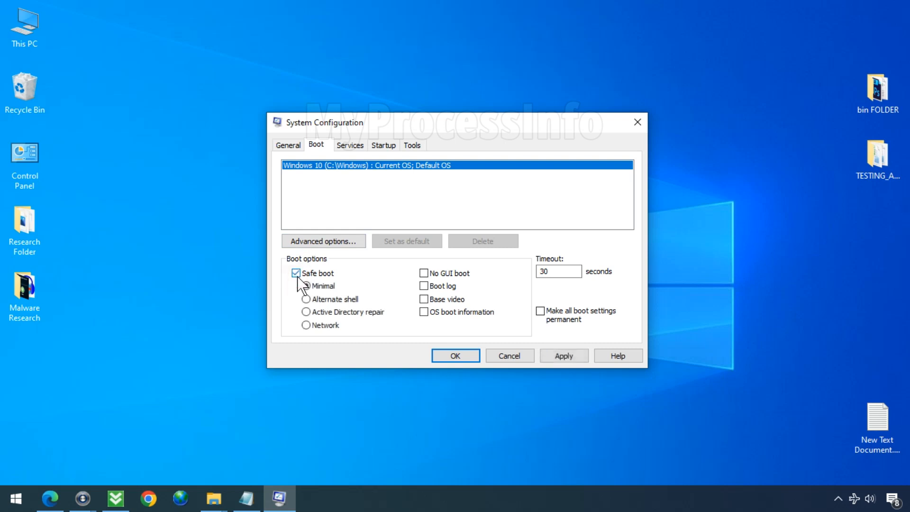
click(563, 357)
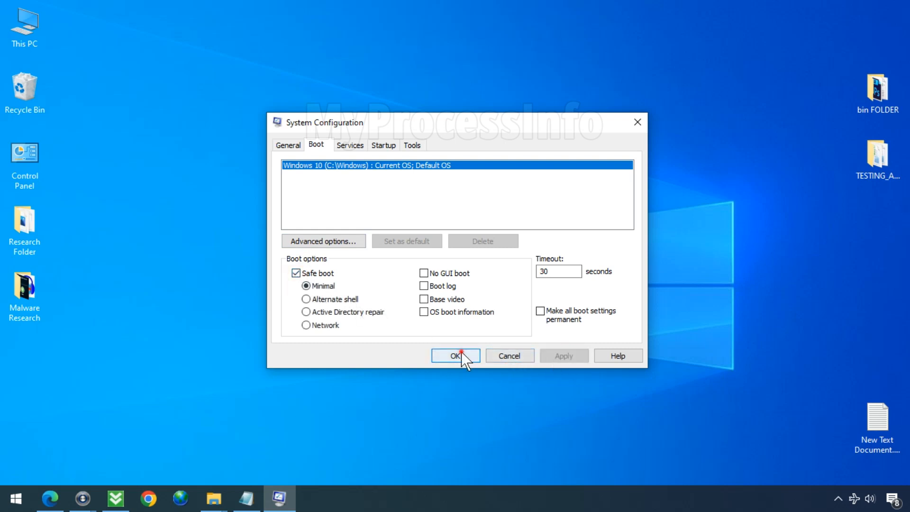
click(461, 353)
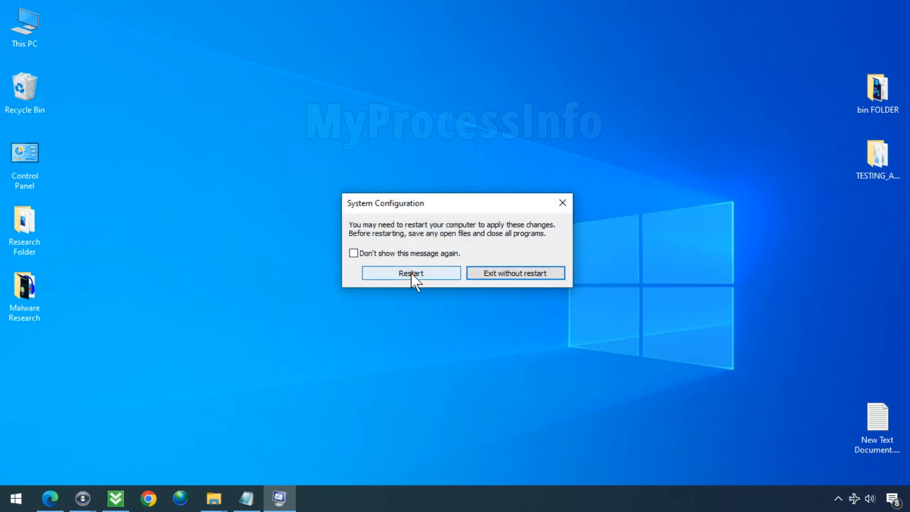
click(411, 273)
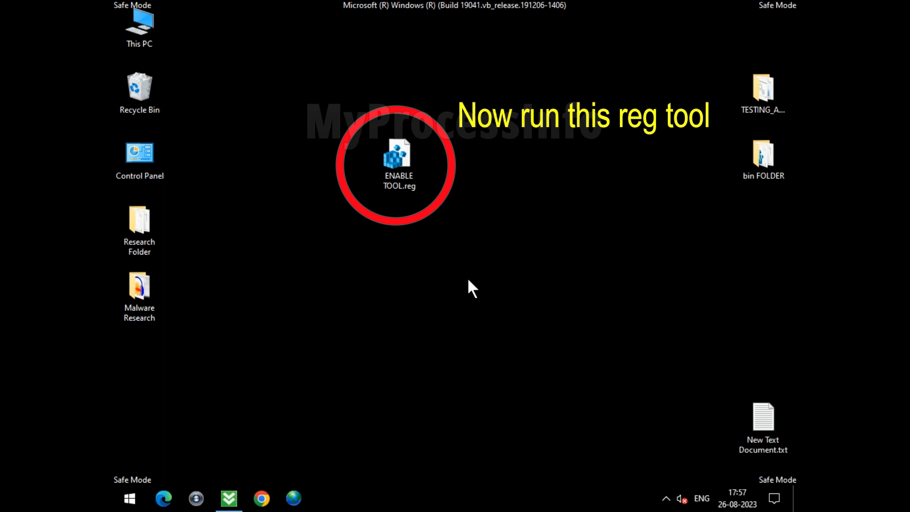
Step: Merge ENABLE TOOL.reg from the desktop into the registry, accepting the warning and dismissing the final message
click(398, 176)
right_click(408, 147)
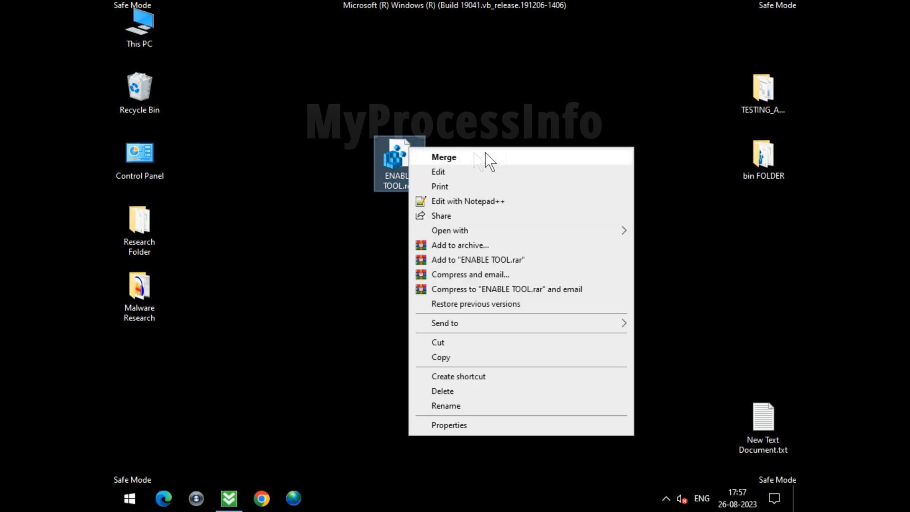
click(521, 158)
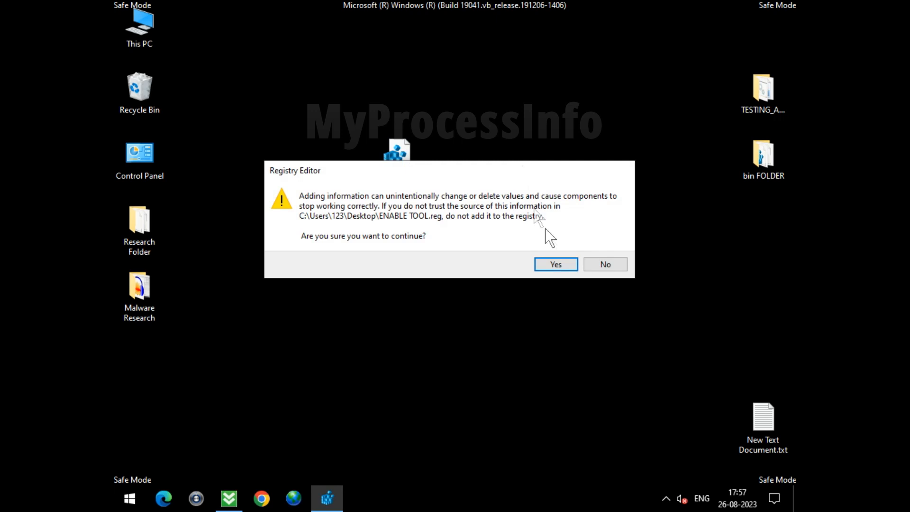
click(556, 264)
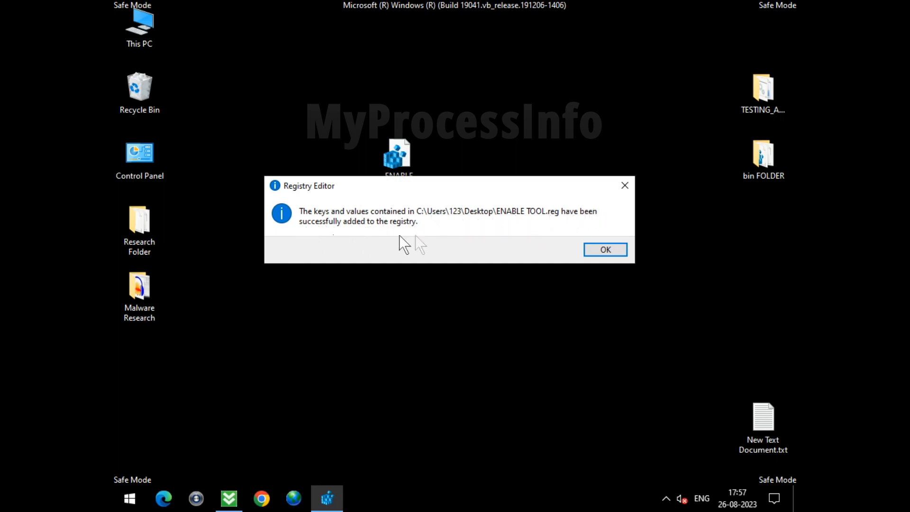
click(606, 250)
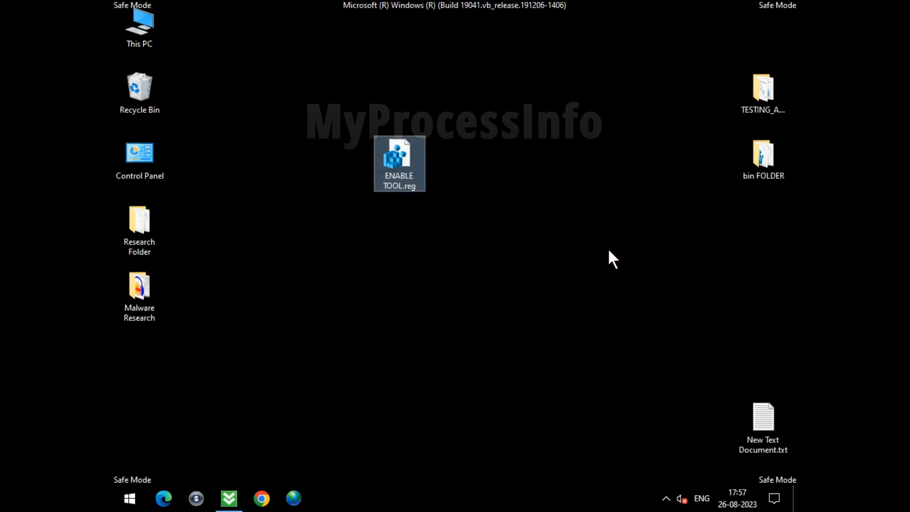
click(512, 226)
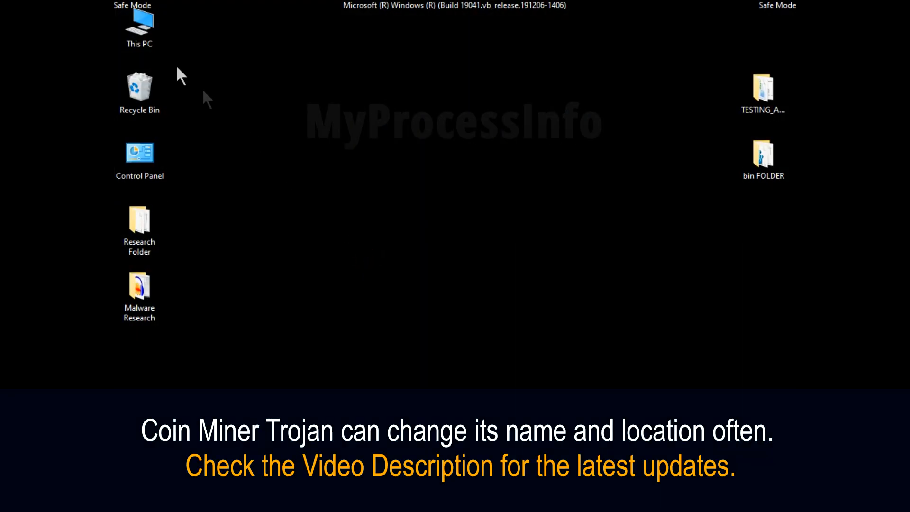
Step: Open the folder C:\Program Files (x86)\AISoft in a maximized File Explorer window
double_click(135, 28)
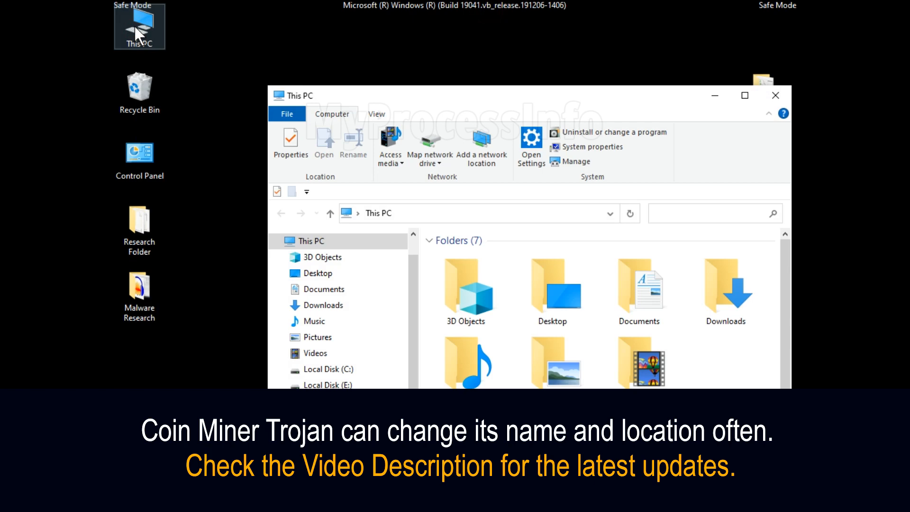
click(350, 370)
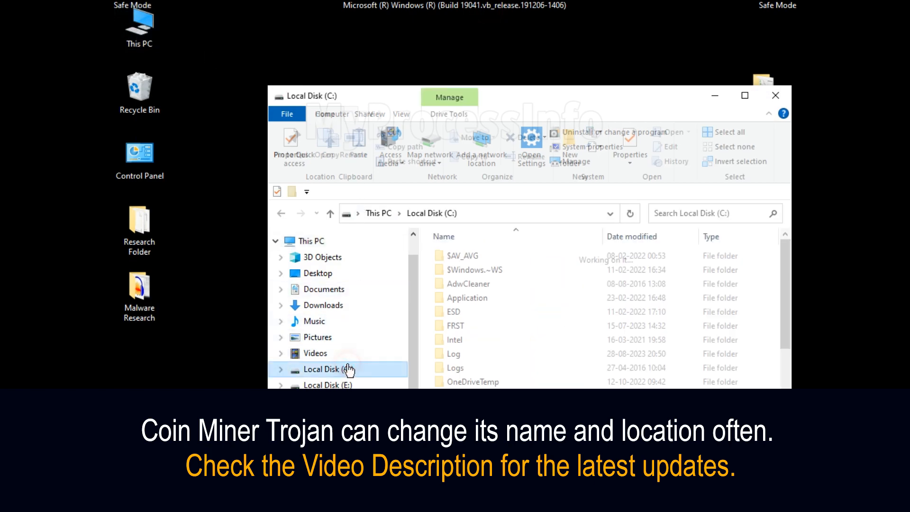
double_click(549, 97)
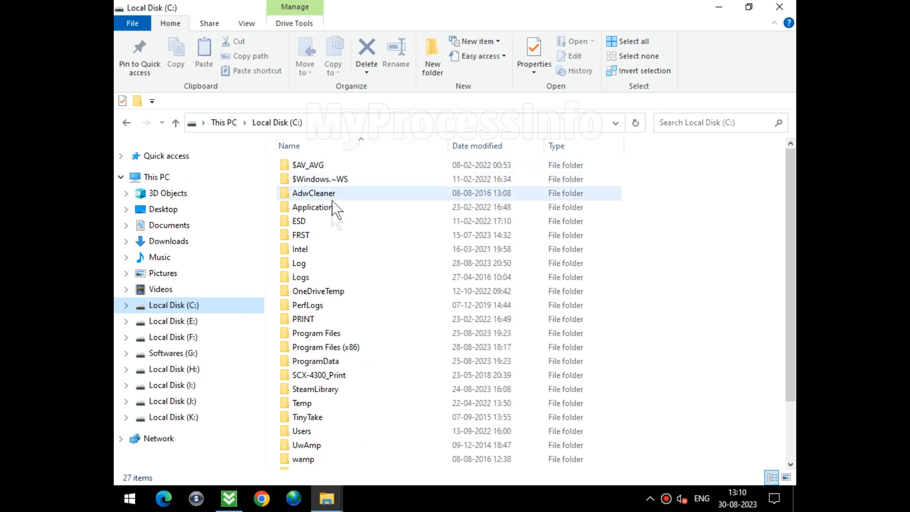
click(390, 350)
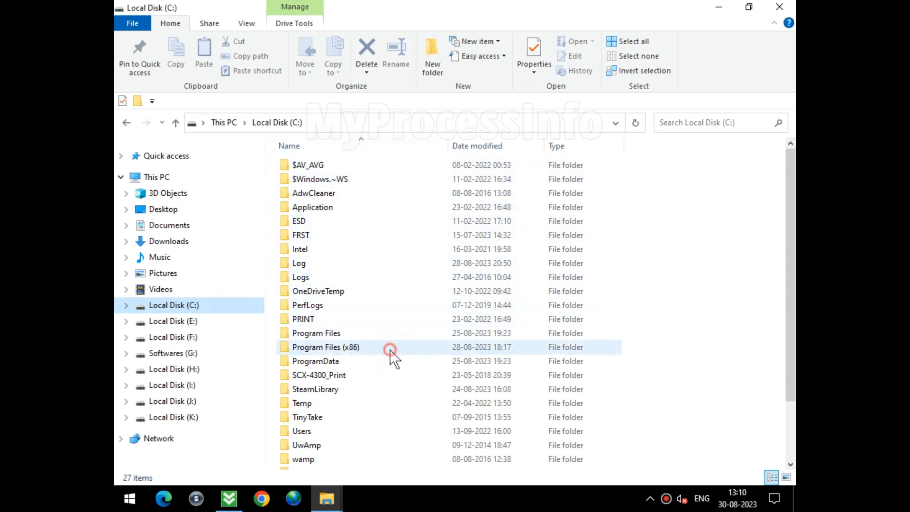
double_click(389, 350)
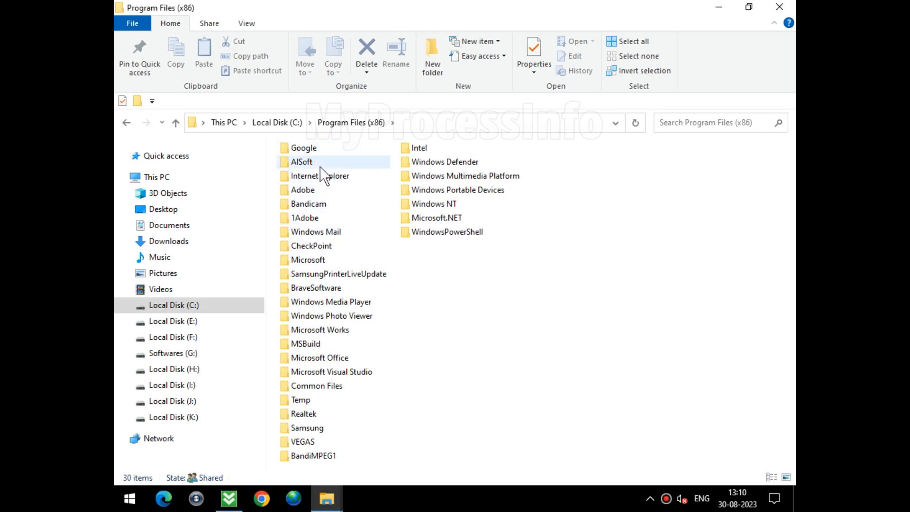
click(367, 166)
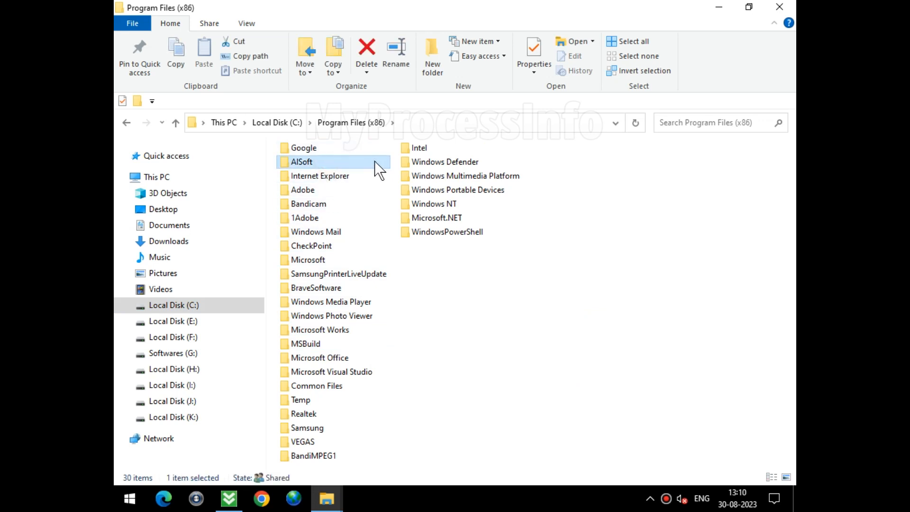
double_click(374, 164)
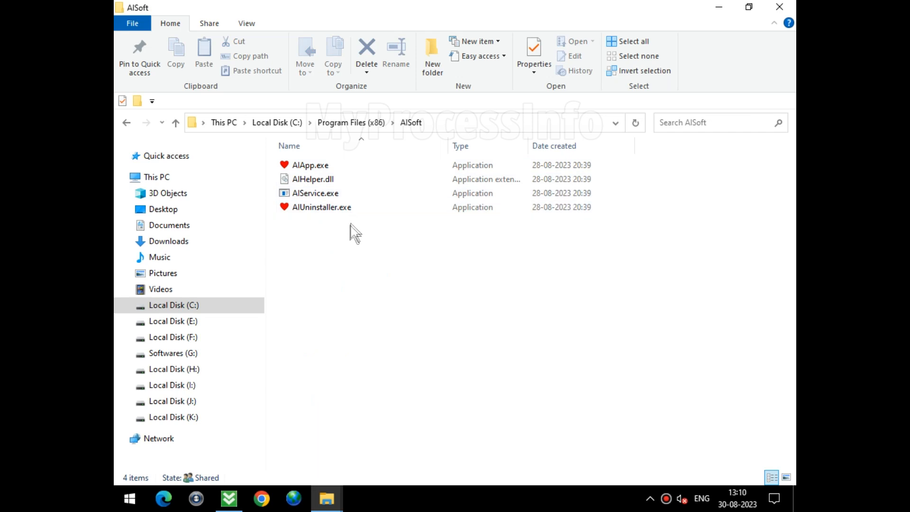
Step: Delete all four files in the AISoft folder: AIApp.exe, AIHelper.dll, AIService.exe and AIUninstaller.exe
click(348, 209)
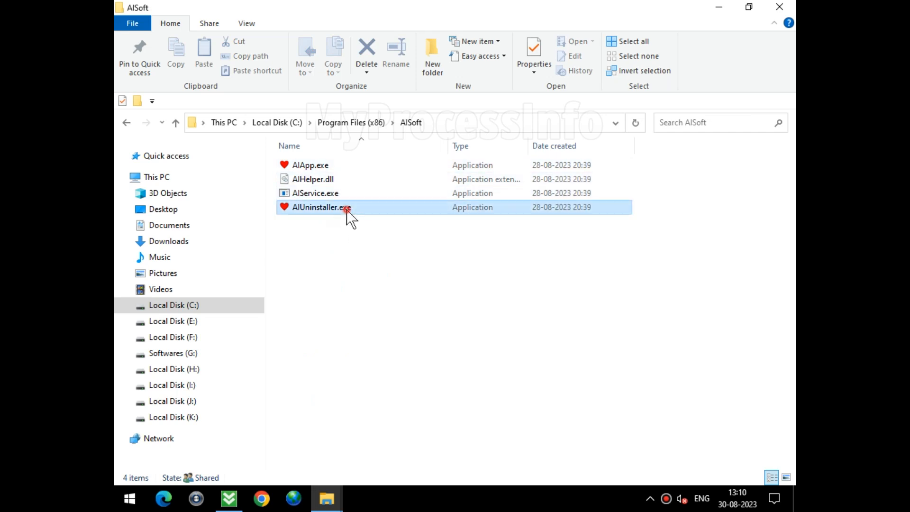
click(331, 166)
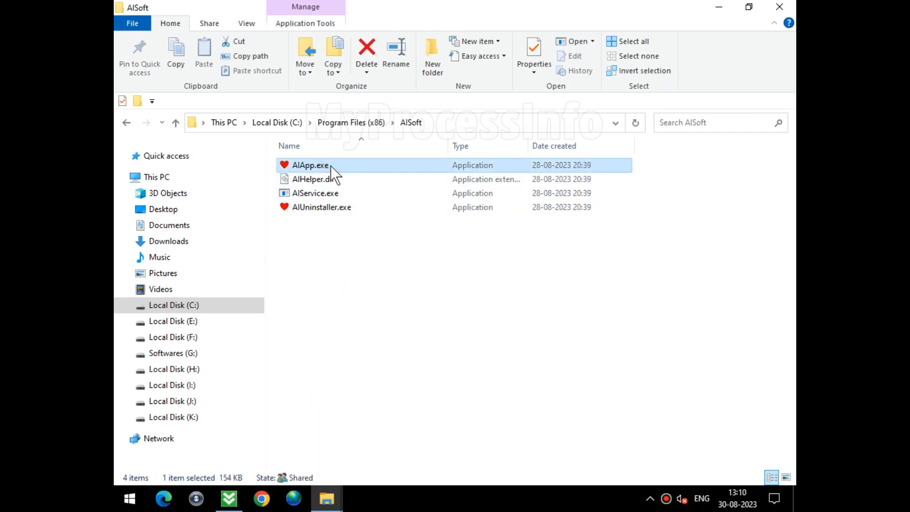
shift+click(350, 212)
right_click(357, 183)
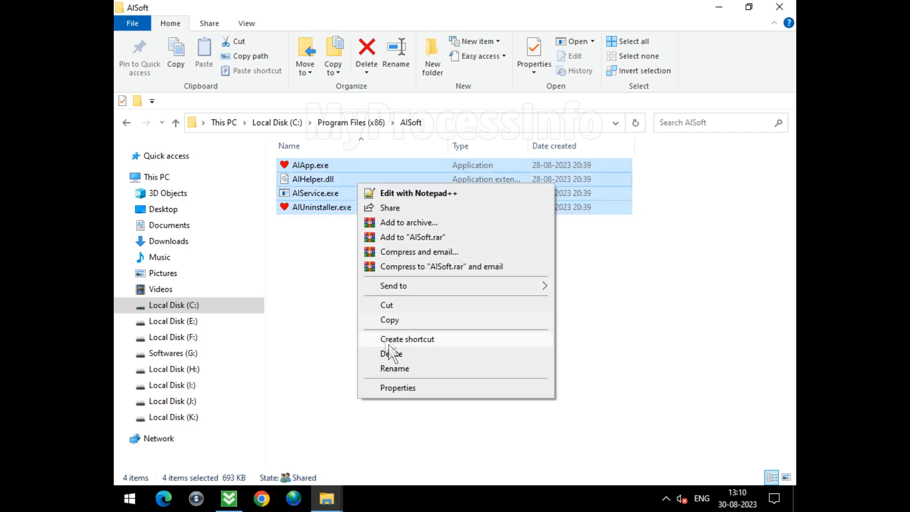
click(391, 354)
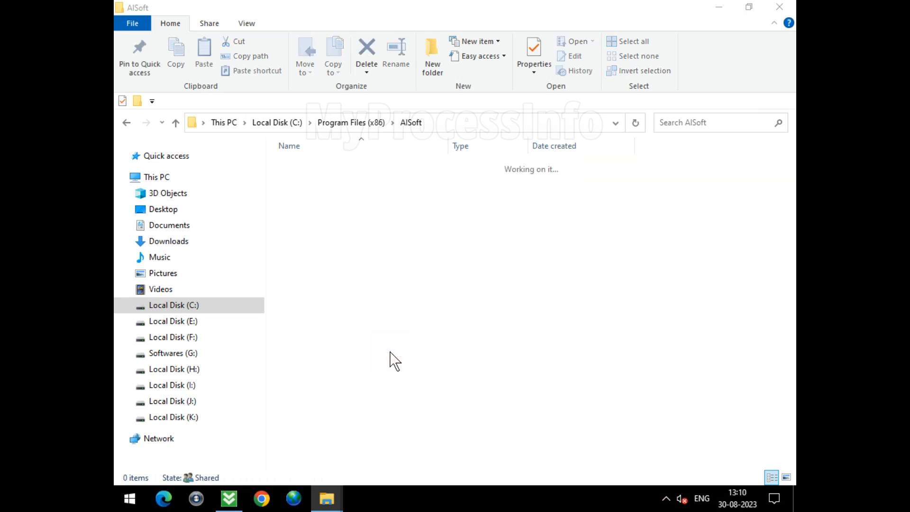
Step: Delete the AISoft folder itself from Program Files (x86) and close the File Explorer window
click(359, 124)
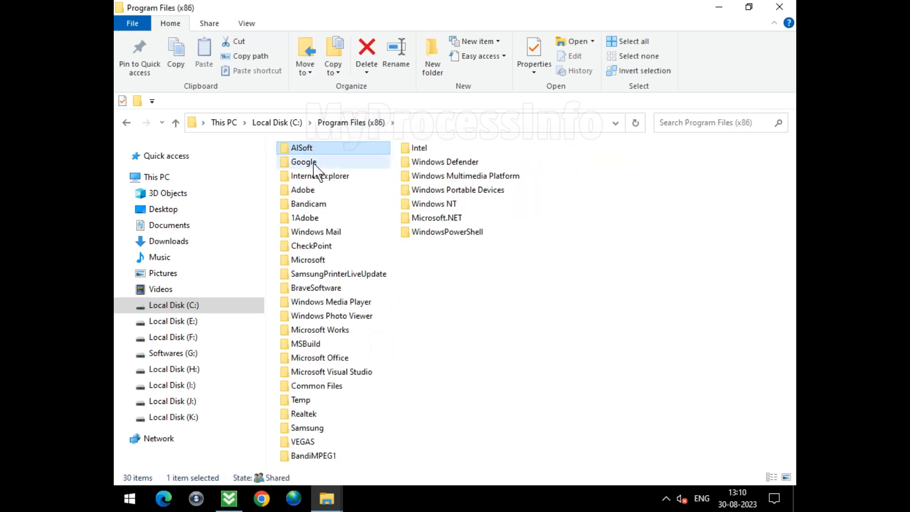
right_click(309, 151)
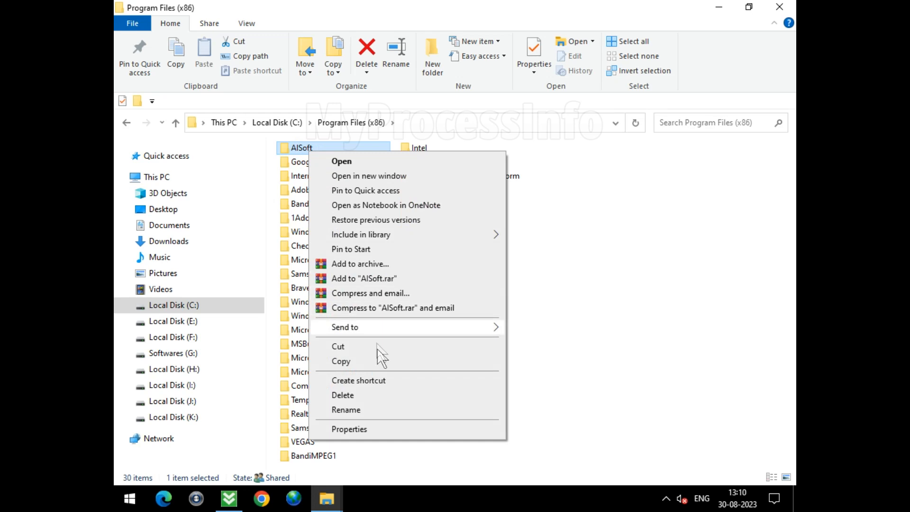
click(392, 396)
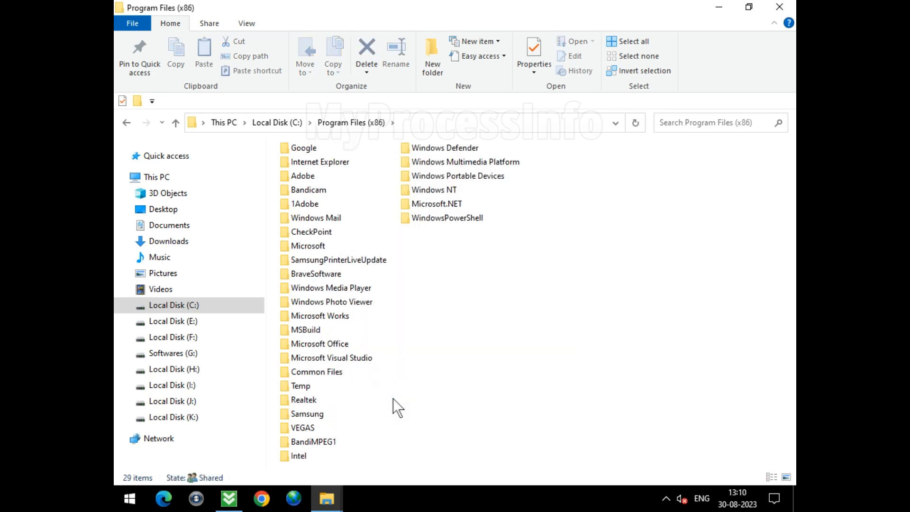
click(780, 7)
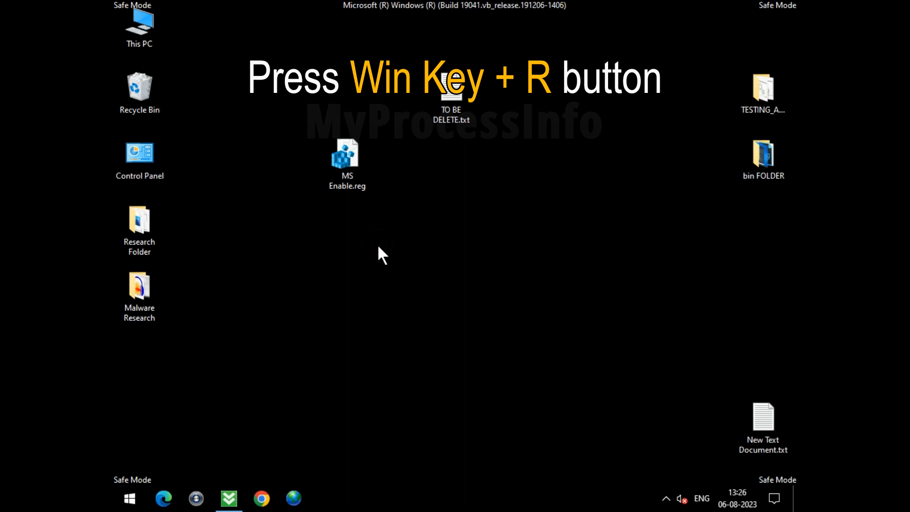
Step: Open the user's temporary files folder by running %TEMP% and maximize its window
key(super+r)
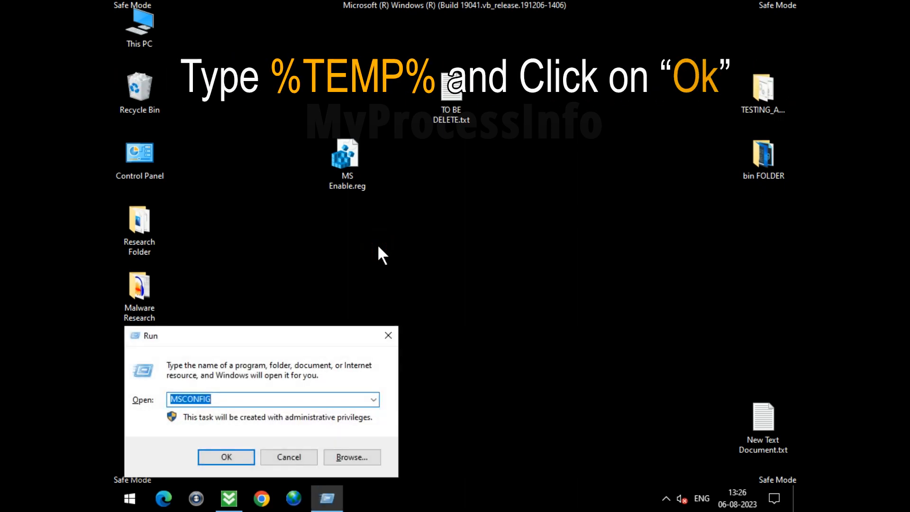
text(%TEM)
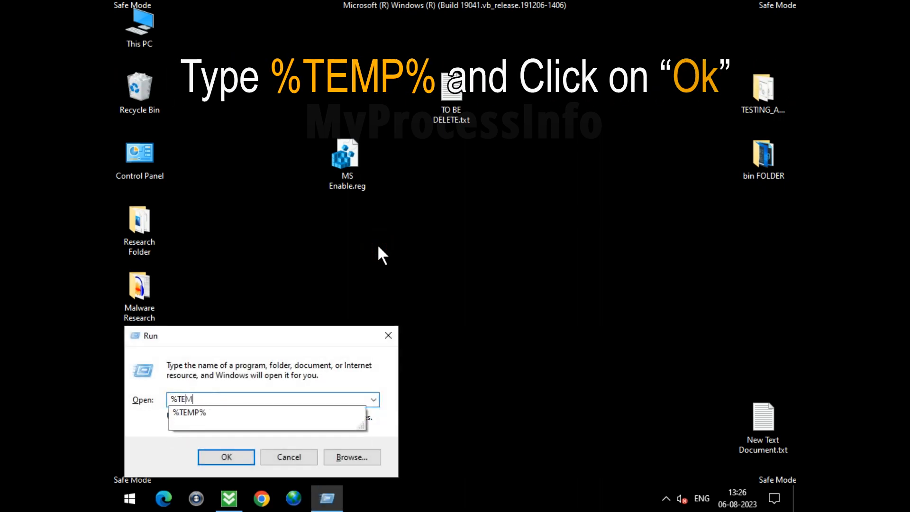
text(P%)
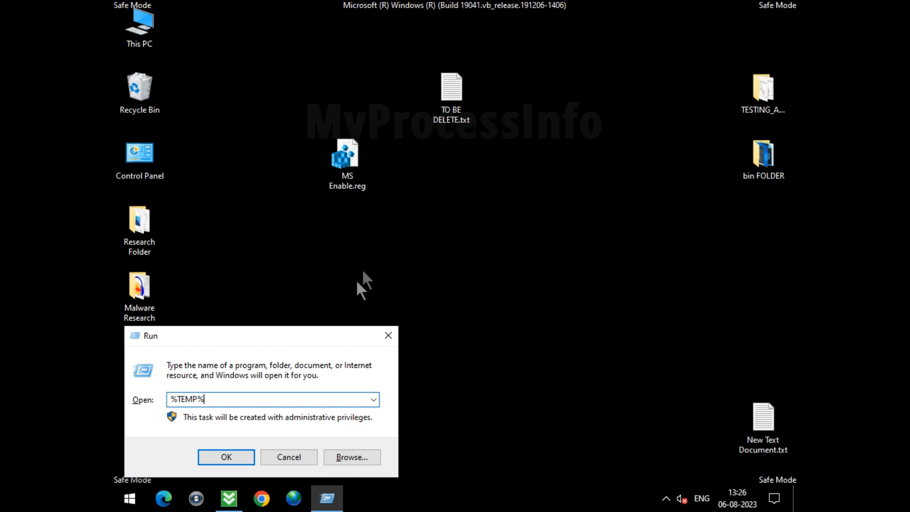
click(217, 458)
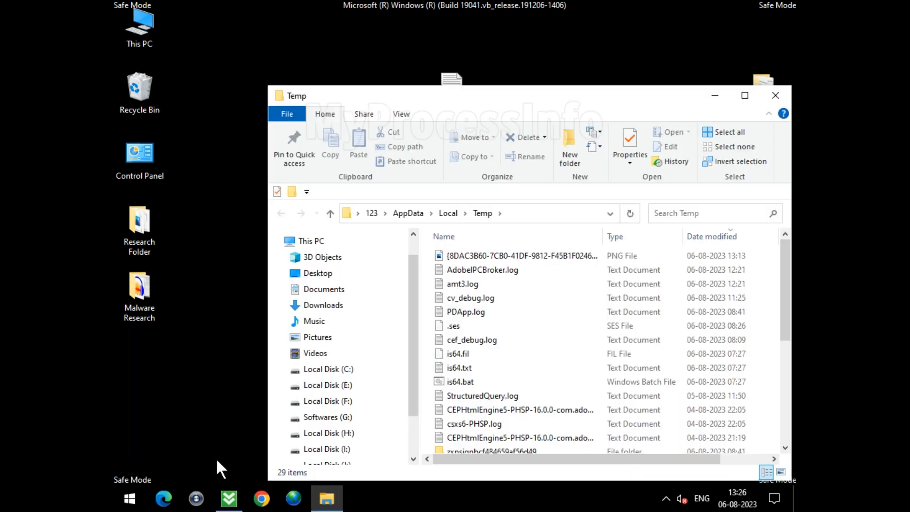
double_click(537, 97)
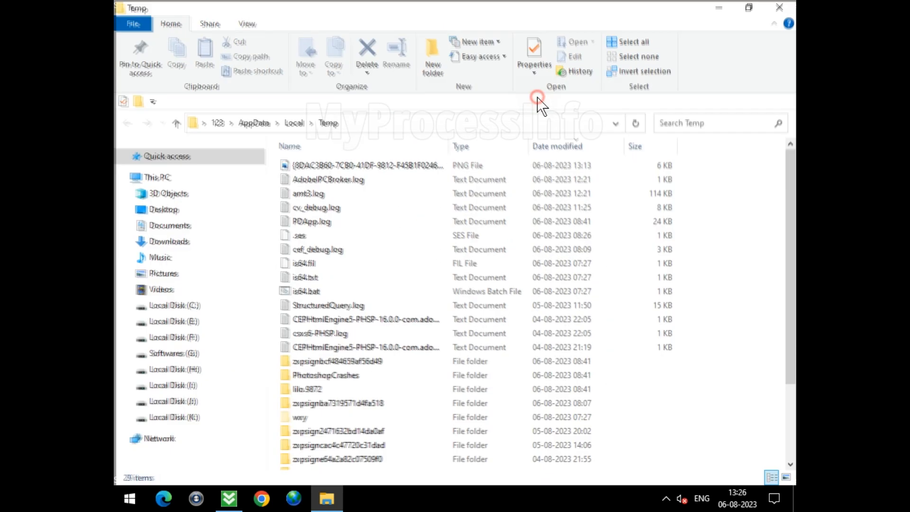
Step: Delete every file and folder inside the Temp folder and close the window
scroll(579, 193, down, 3)
scroll(585, 319, up, 3)
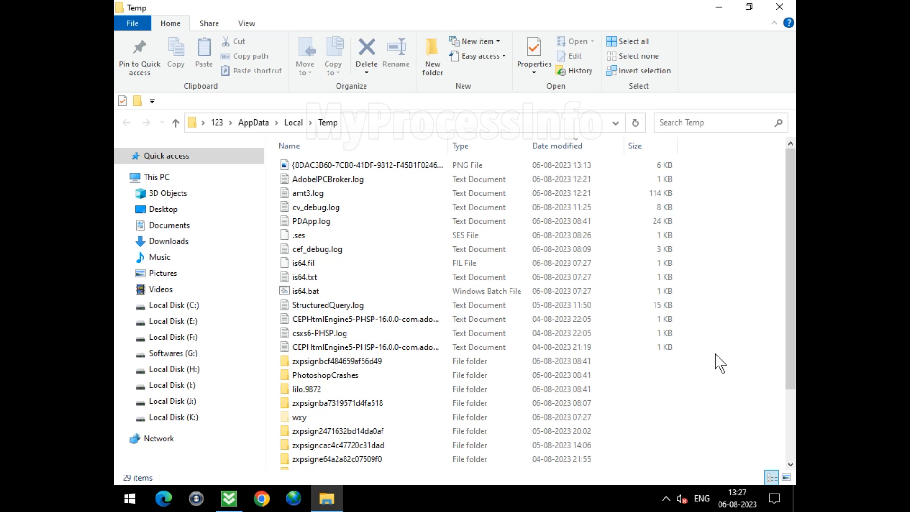
key(ctrl+a)
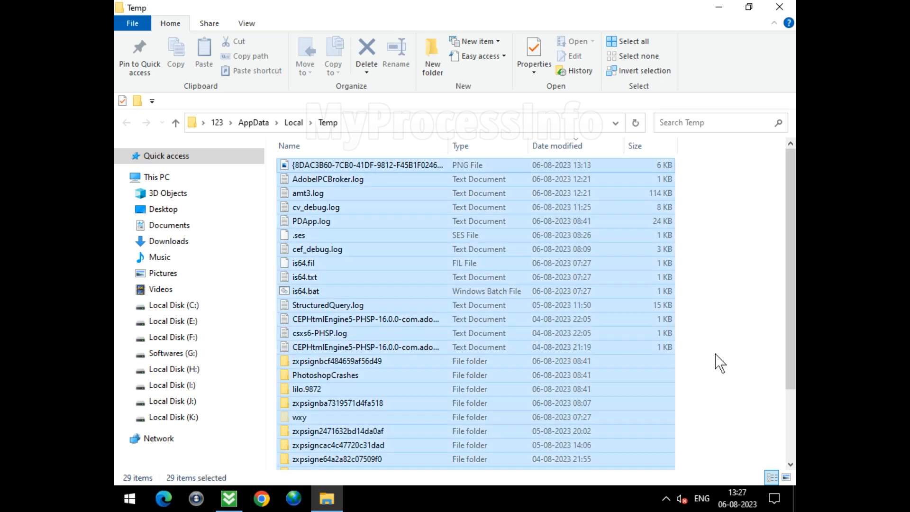
right_click(394, 247)
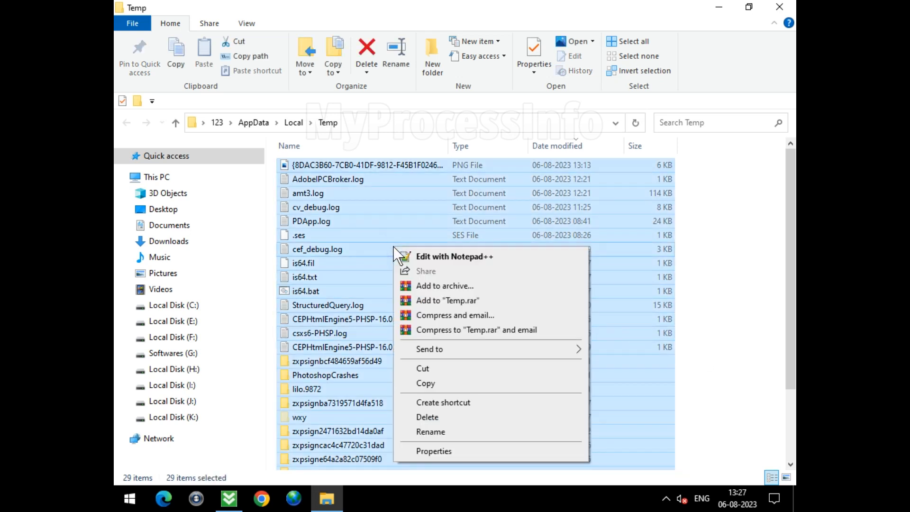
click(428, 418)
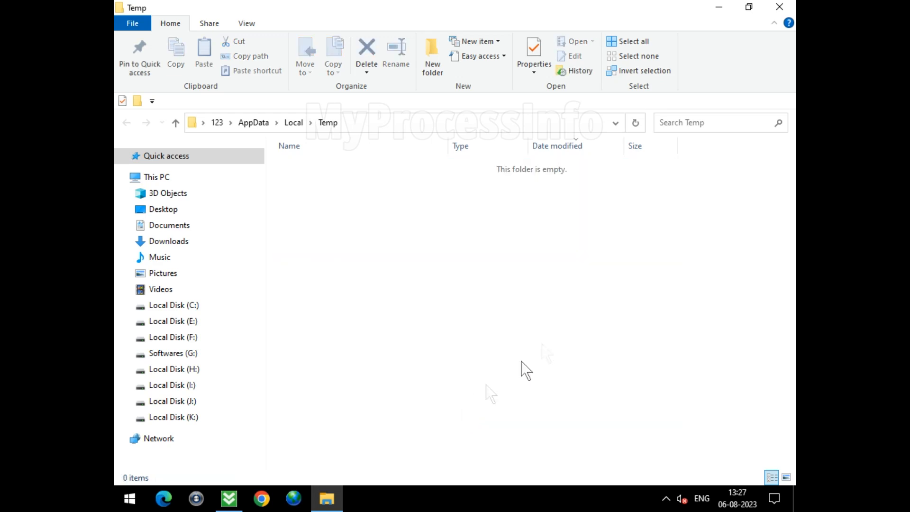
click(780, 7)
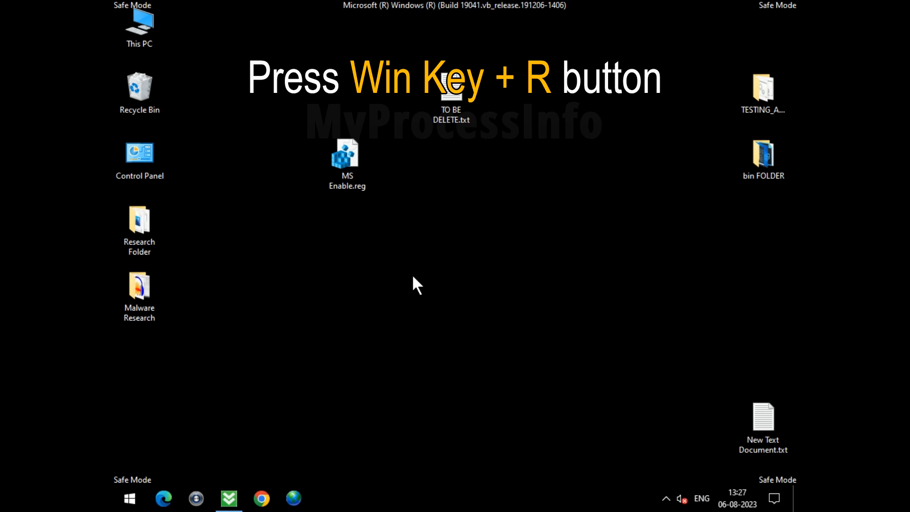
Step: Open System Configuration by running MSCONFIG
key(super+r)
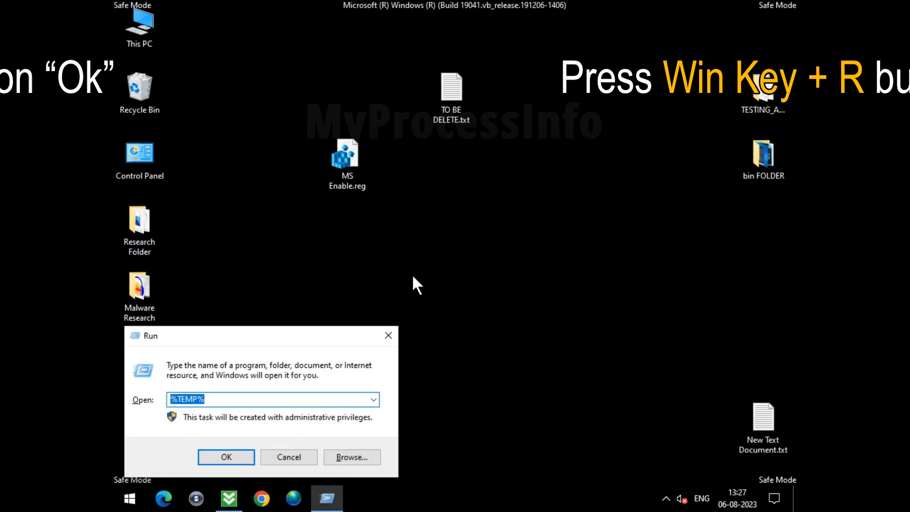
text(MSCONFIG)
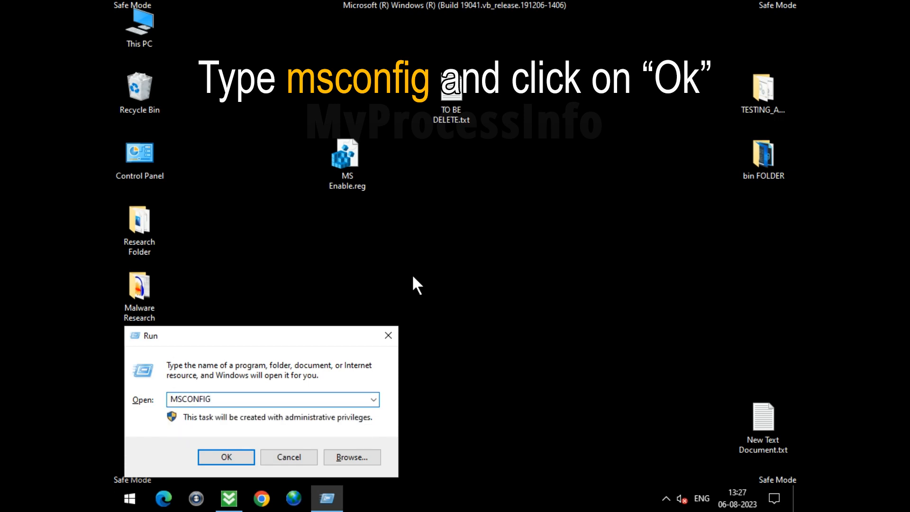
click(202, 456)
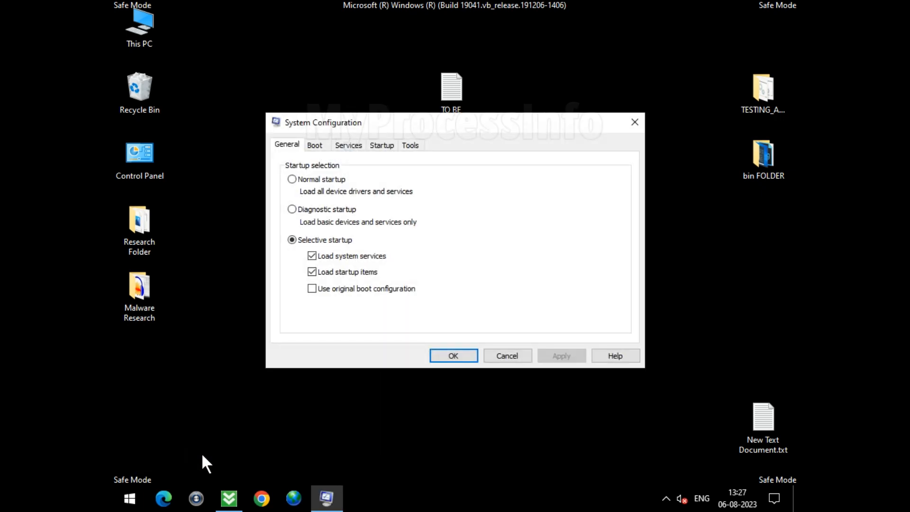
Step: Set the startup selection to Normal startup, apply it, and restart the computer
click(292, 179)
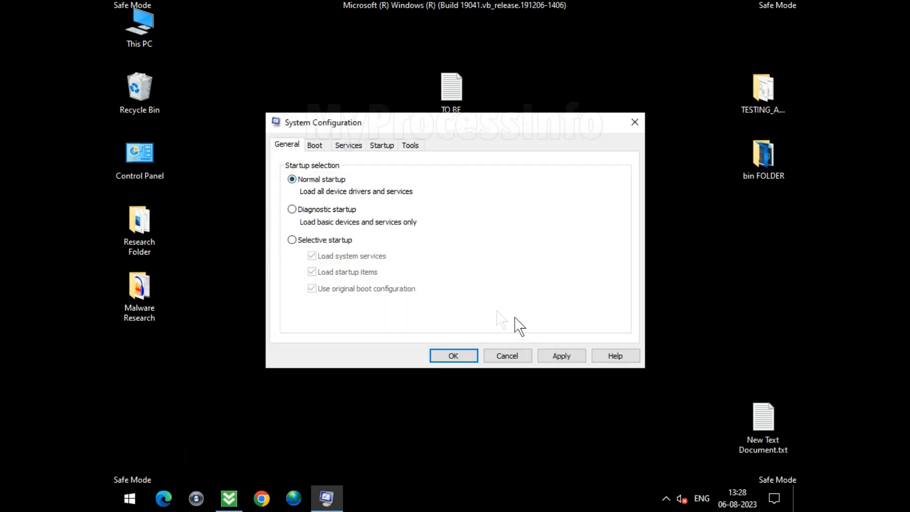
click(564, 356)
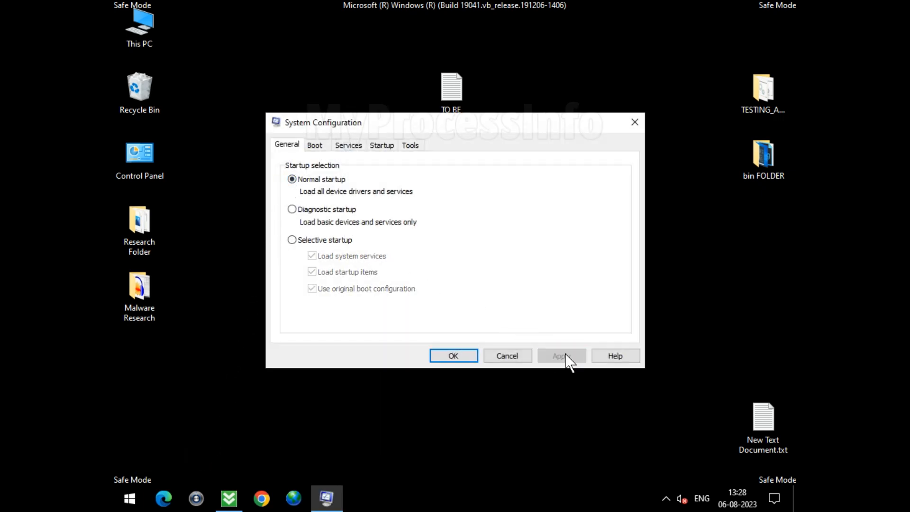
click(456, 358)
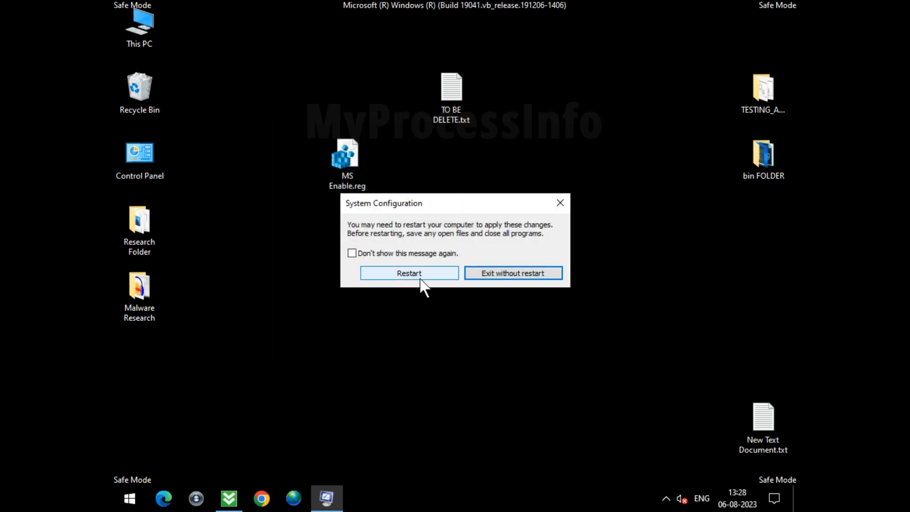
click(420, 278)
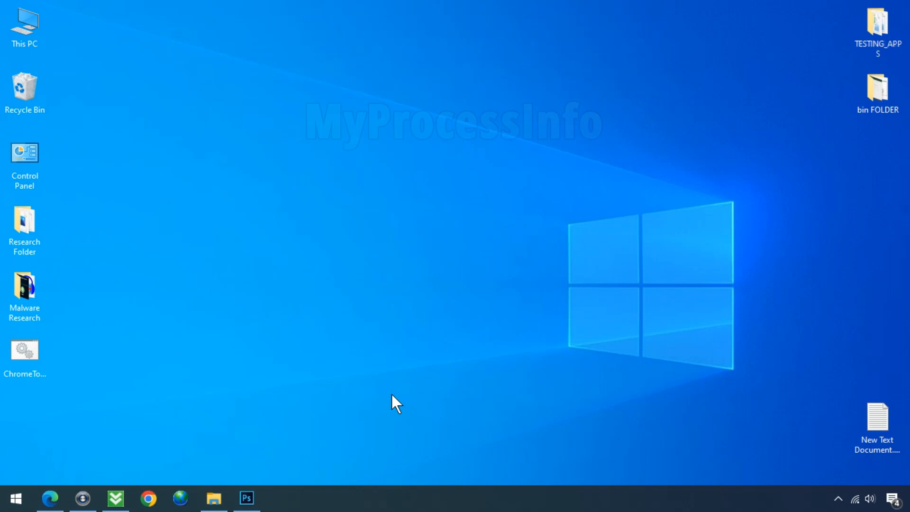
Step: Launch the Malicious Software Removal Tool by running MRT and start a Quick scan
key(super+r)
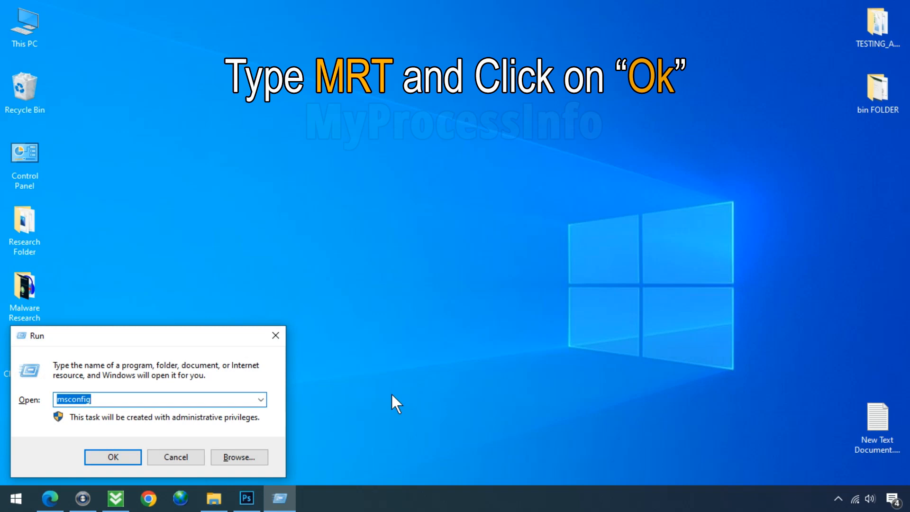
key(BackSpace)
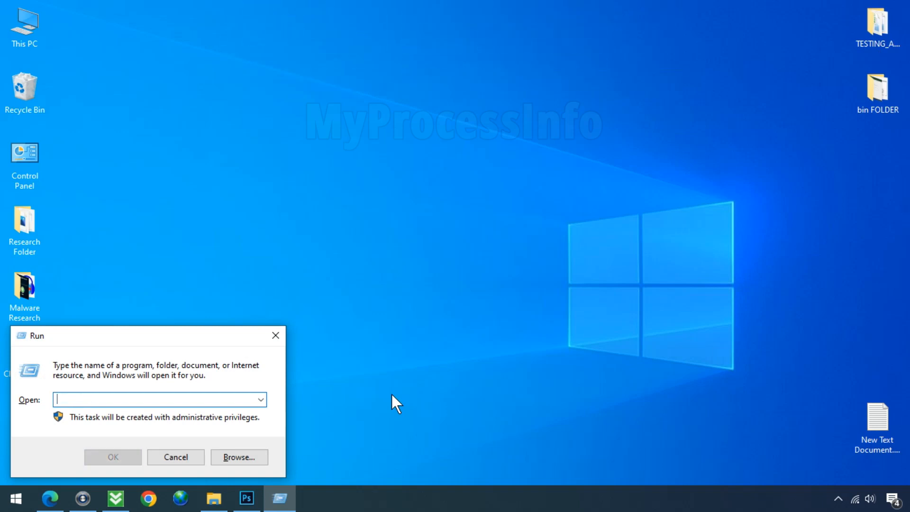
text(MRT)
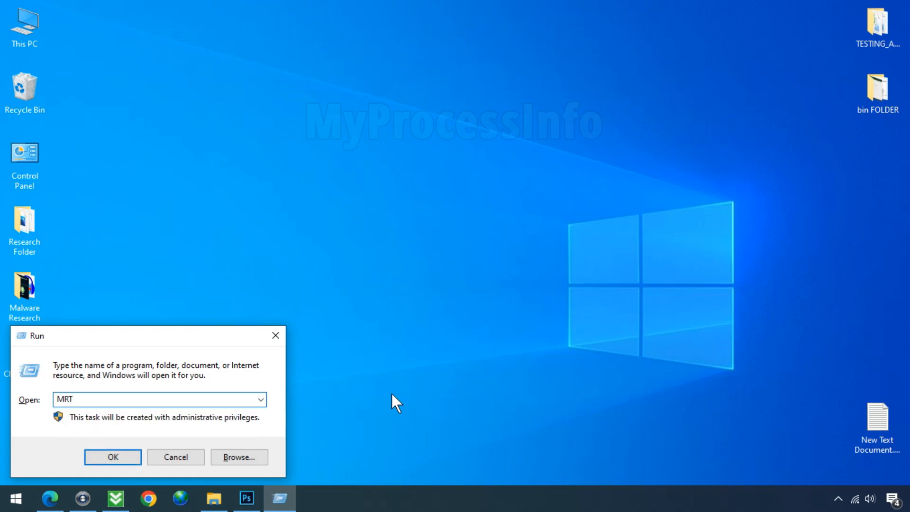
click(127, 461)
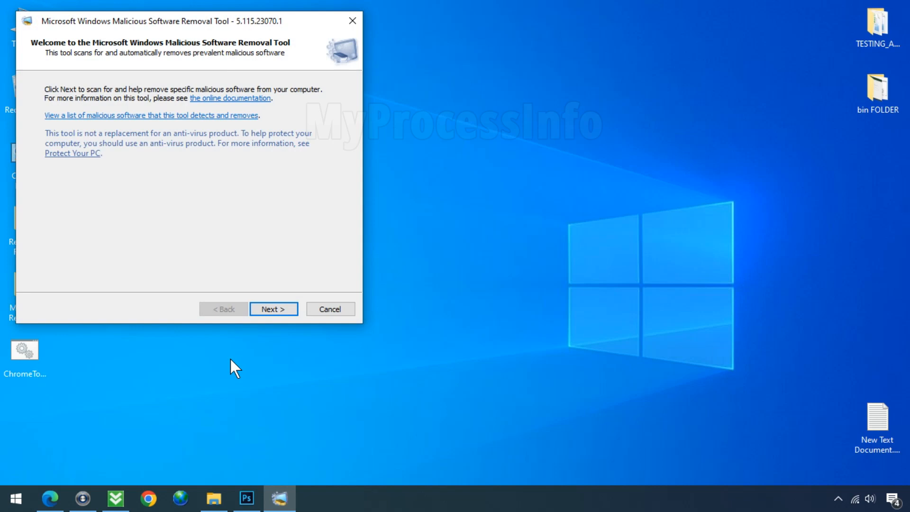
click(265, 309)
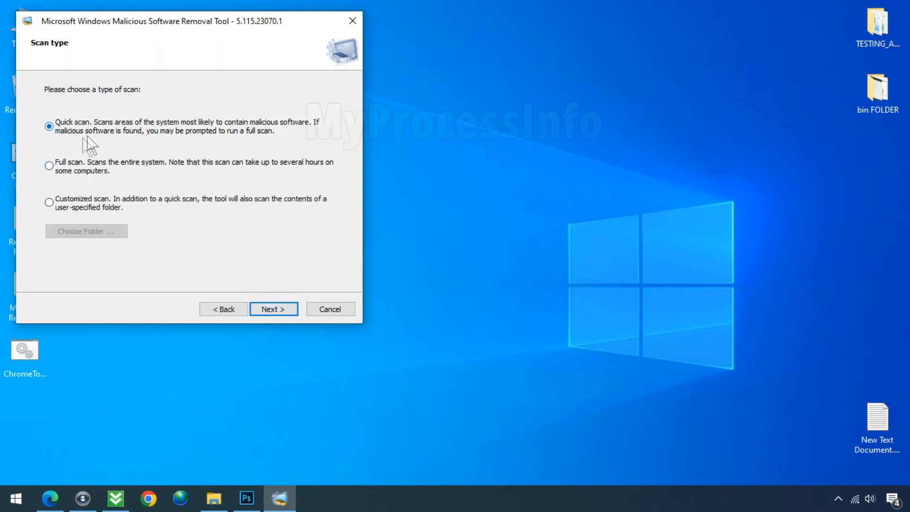
click(279, 310)
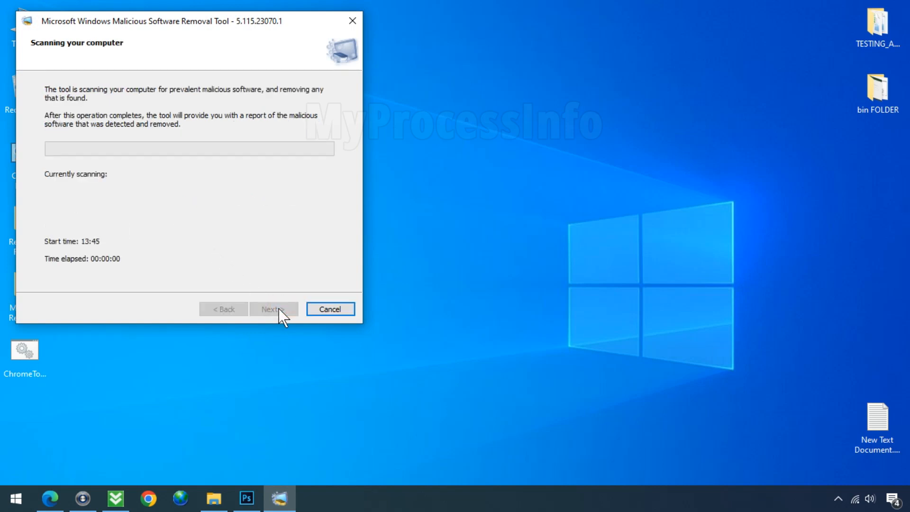